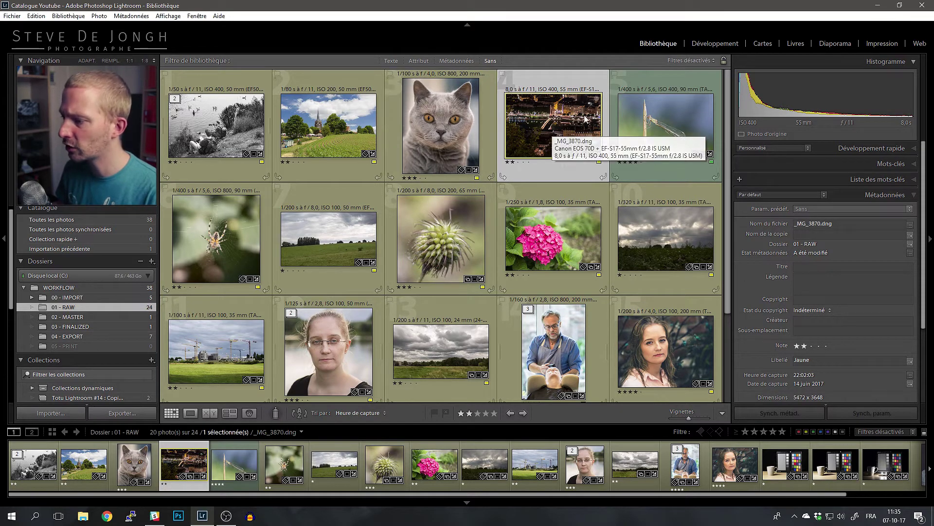
# - Switch to the map view and search the map for lyon
pyautogui.click(764, 43)
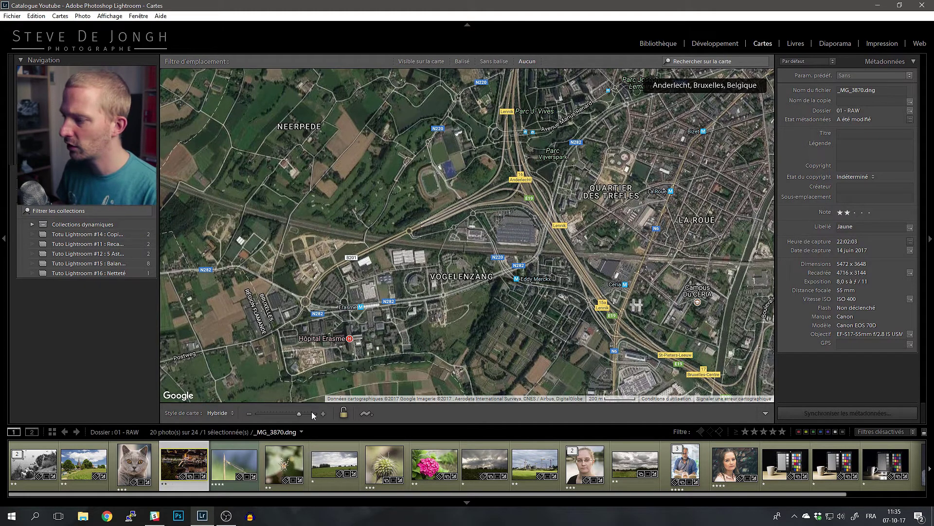
pyautogui.scroll(-1, 538, 250)
pyautogui.moveTo(467, 225); pyautogui.dragTo(350, 239)
pyautogui.scroll(-1, 481, 211)
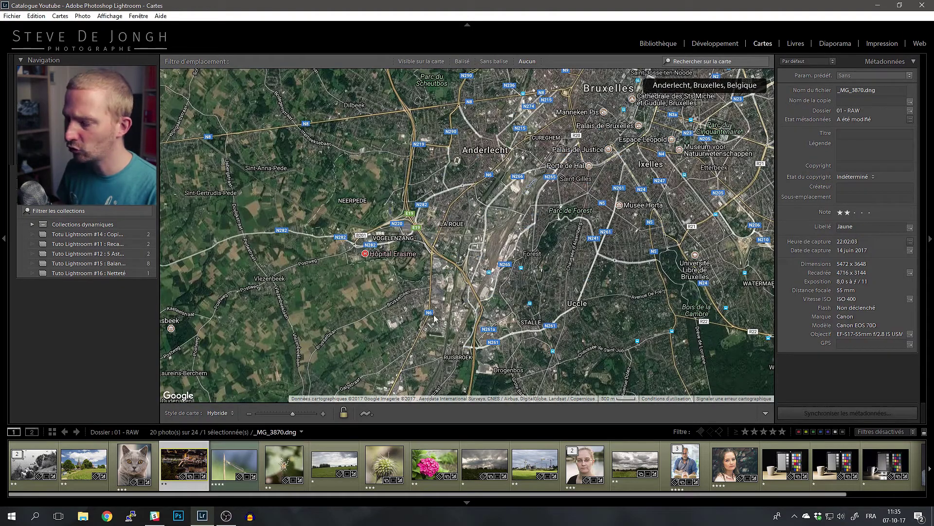
pyautogui.click(684, 63)
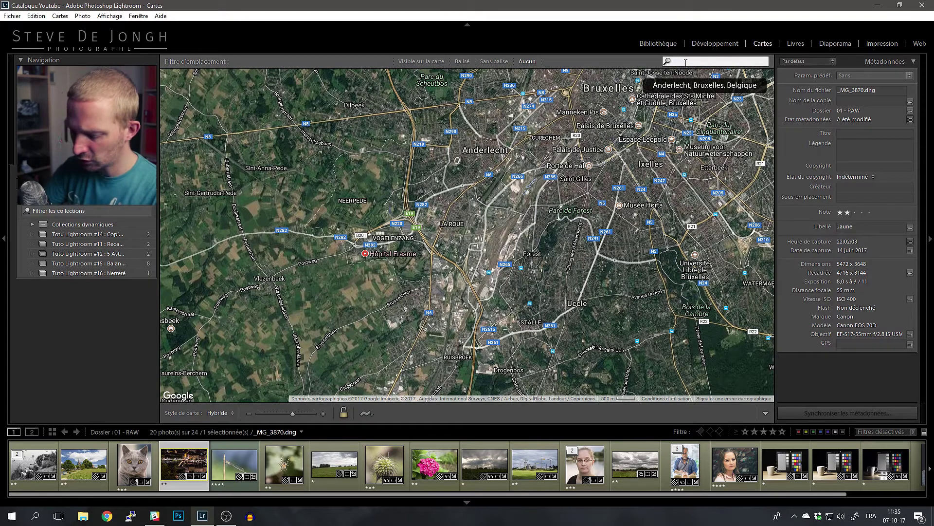
pyautogui.write('ly')
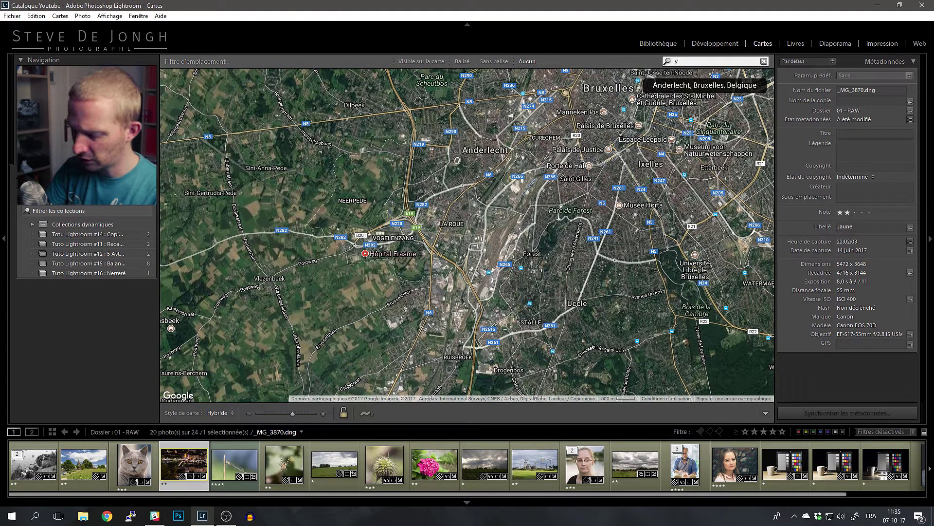
pyautogui.write('on')
pyautogui.press('Return')
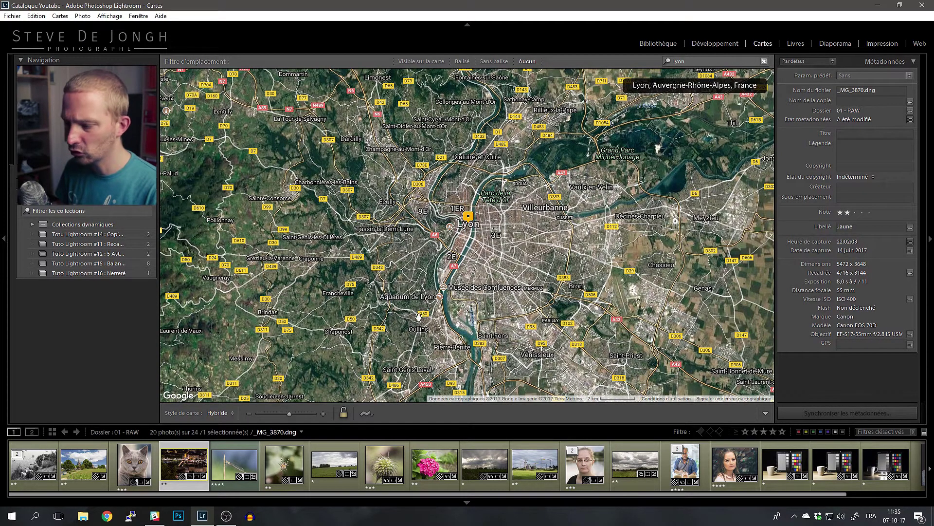
# - Add GPS coordinates to the selected night city photo at the car park edge just north-east of the Basilique Notre-Dame de Fourvière
pyautogui.scroll(3, 442, 220)
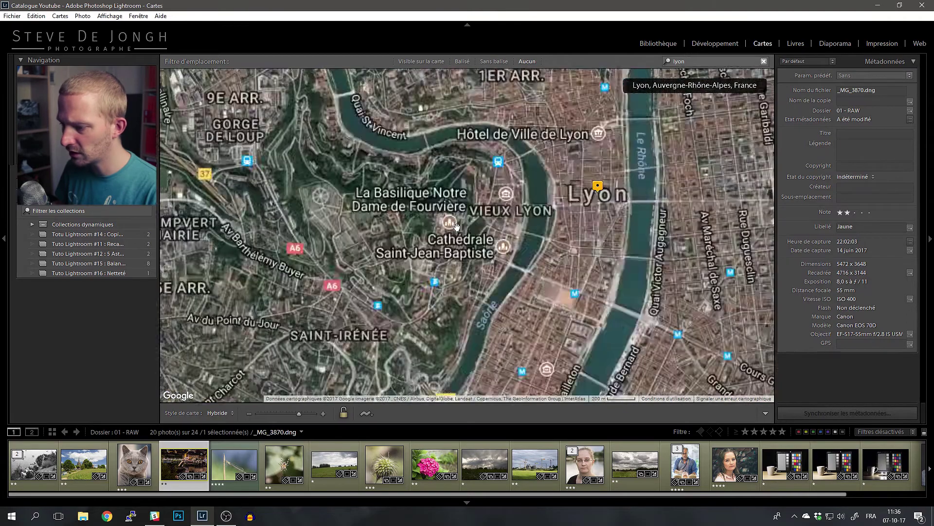
pyautogui.scroll(3, 441, 225)
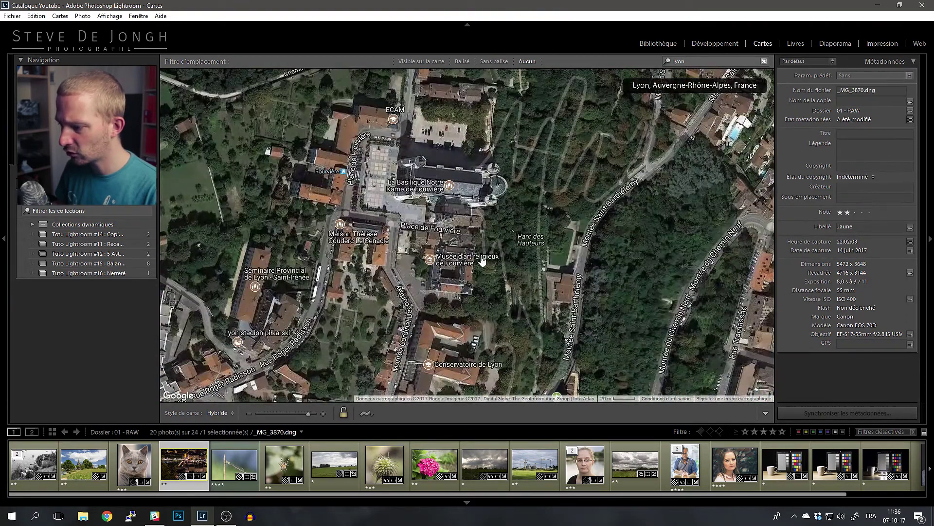
pyautogui.moveTo(512, 222); pyautogui.dragTo(497, 319)
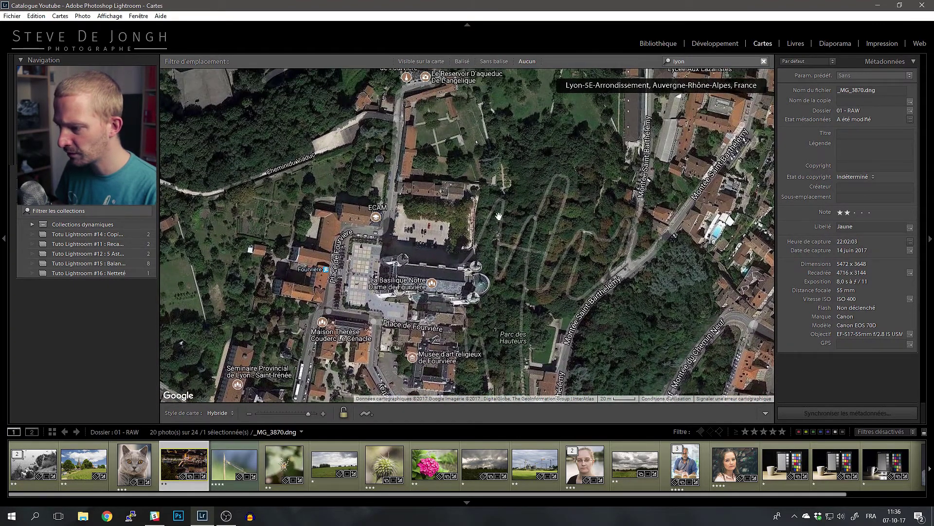
pyautogui.rightClick(471, 231)
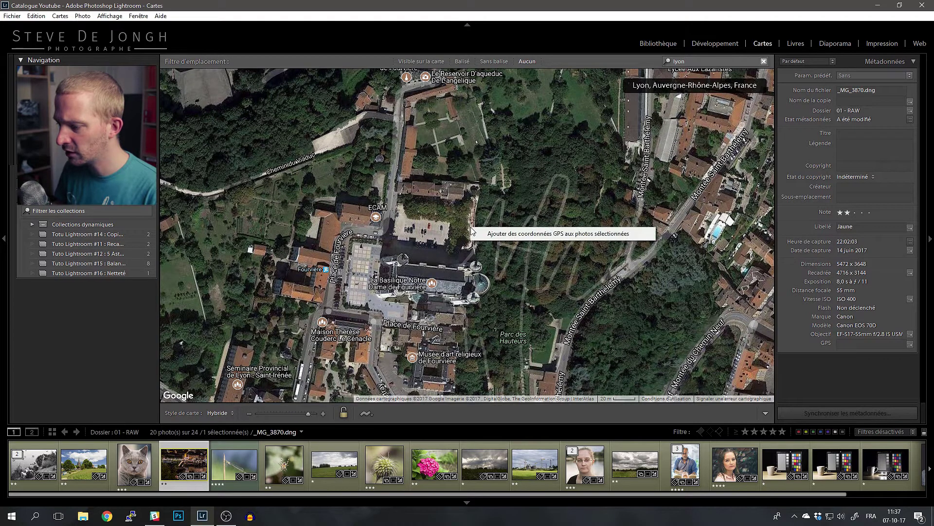
pyautogui.click(522, 233)
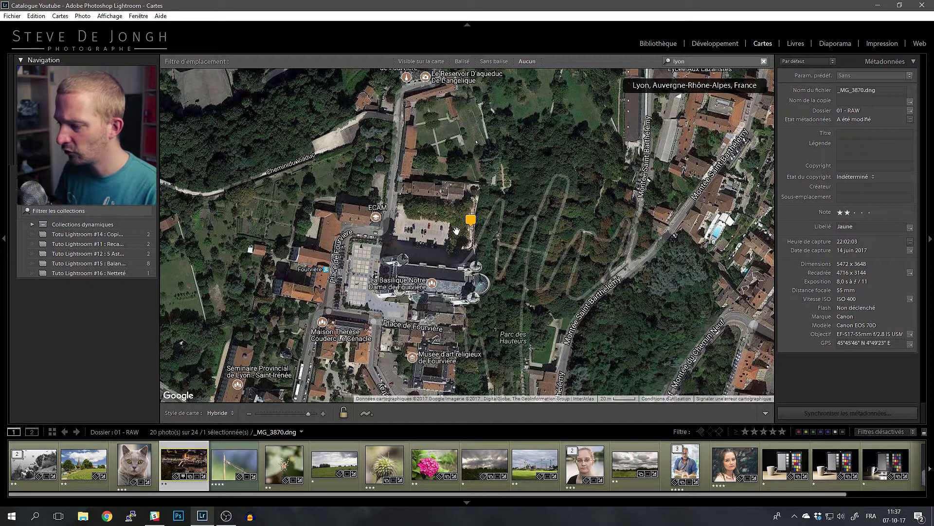
# - Preview the photo at its map marker, shift the marker slightly, and open its GPS coordinates for editing
pyautogui.moveTo(472, 222)
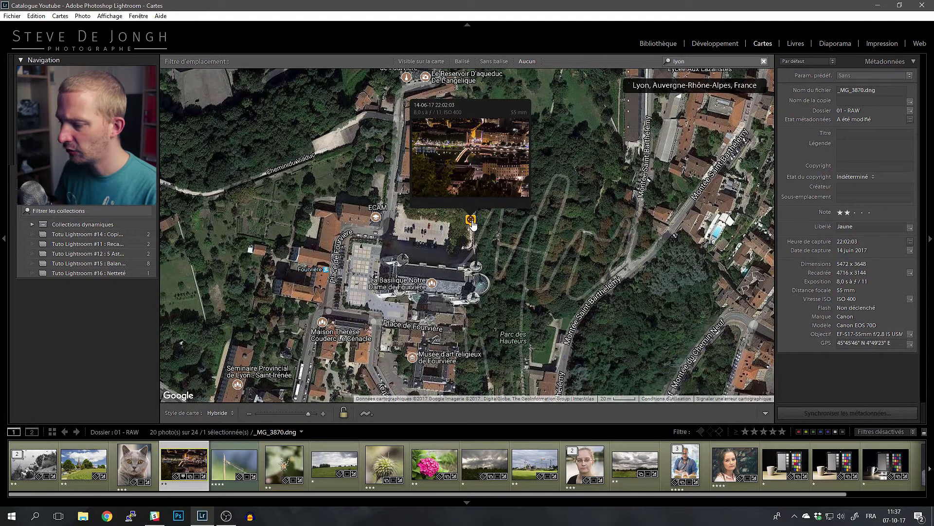
pyautogui.moveTo(471, 224)
pyautogui.mouseDown()
pyautogui.moveTo(537, 227)
pyautogui.moveTo(455, 199)
pyautogui.moveTo(478, 212)
pyautogui.moveTo(469, 225)
pyautogui.mouseUp()
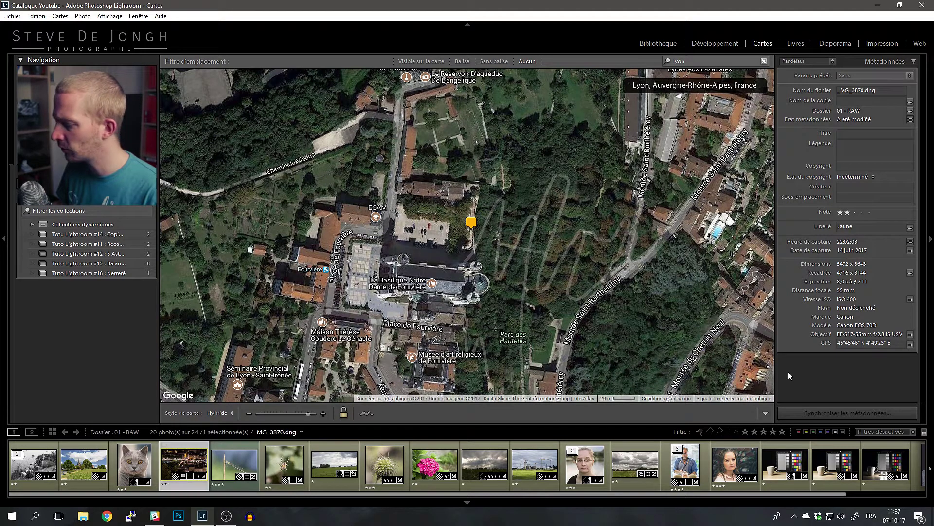
pyautogui.click(844, 344)
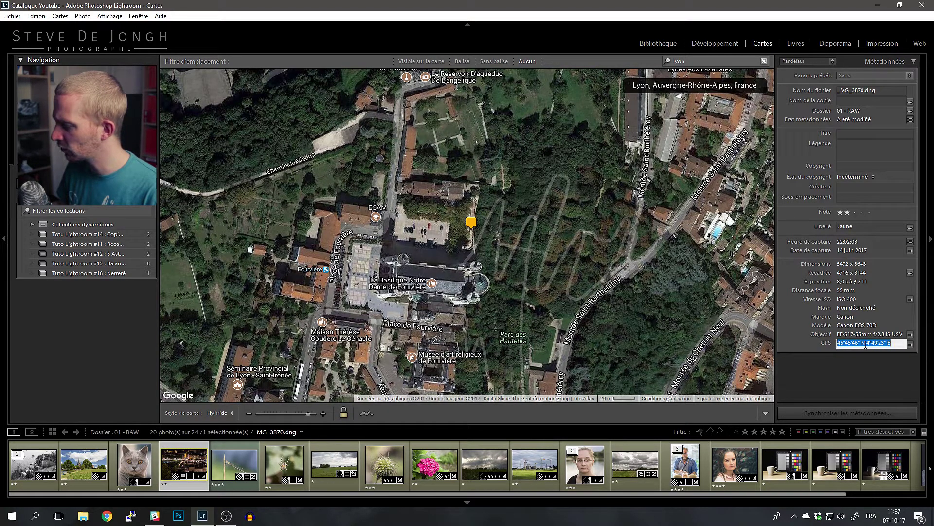
pyautogui.click(898, 343)
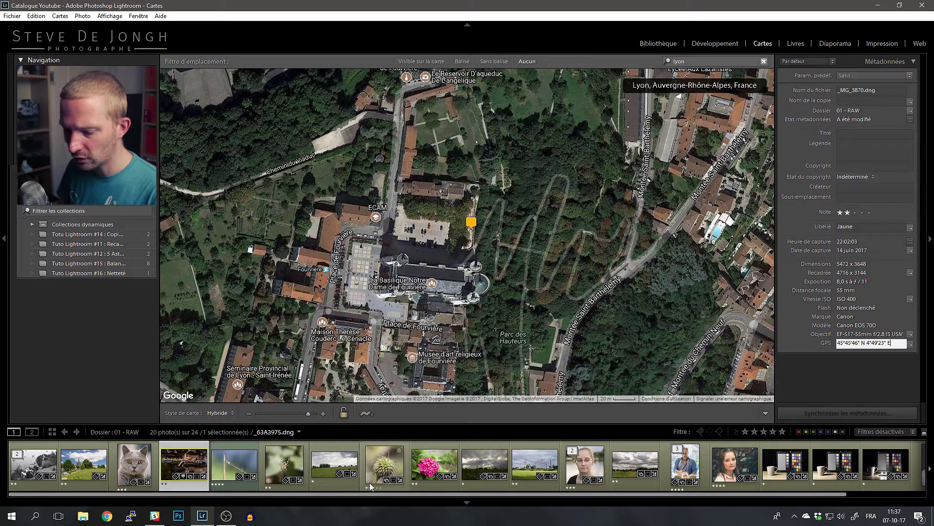
# - Try to add GPS coordinates to the grass stalk, spider and green field photos together in the woods east of the basilica
pyautogui.click(226, 462)
pyautogui.keyDown('ctrl'); pyautogui.click(285, 468); pyautogui.keyUp('ctrl')
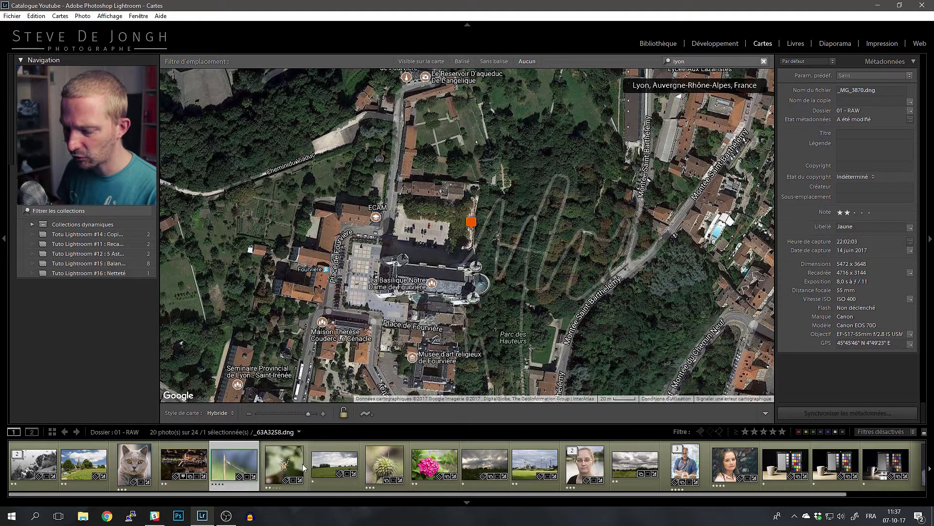
pyautogui.keyDown('ctrl'); pyautogui.click(339, 462); pyautogui.keyUp('ctrl')
pyautogui.rightClick(565, 216)
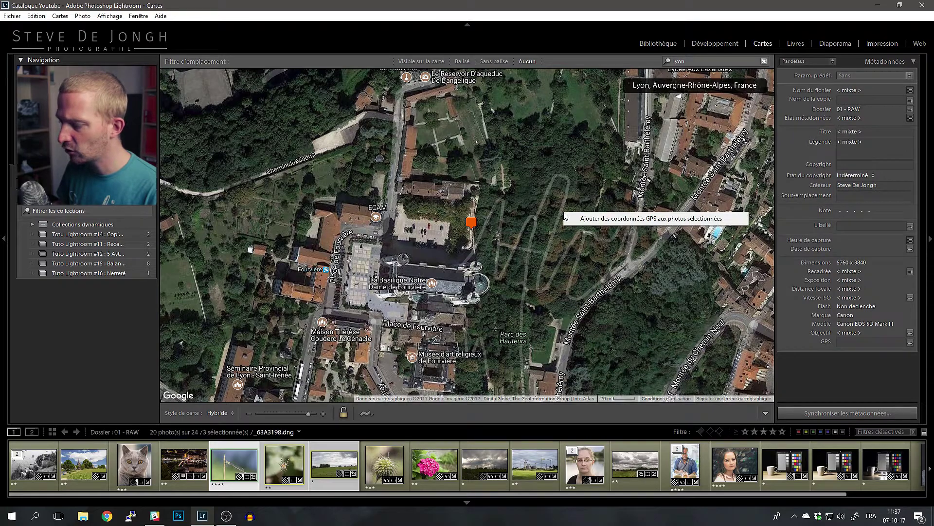
pyautogui.click(627, 218)
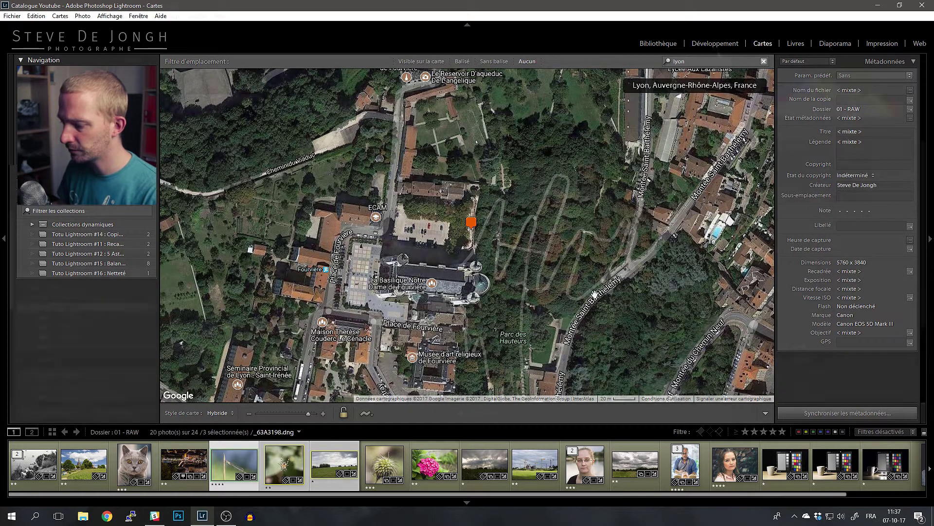
# - Return to the library grid, select the spiky seed head photo _63A3975.dng and open it for development
pyautogui.press('g')
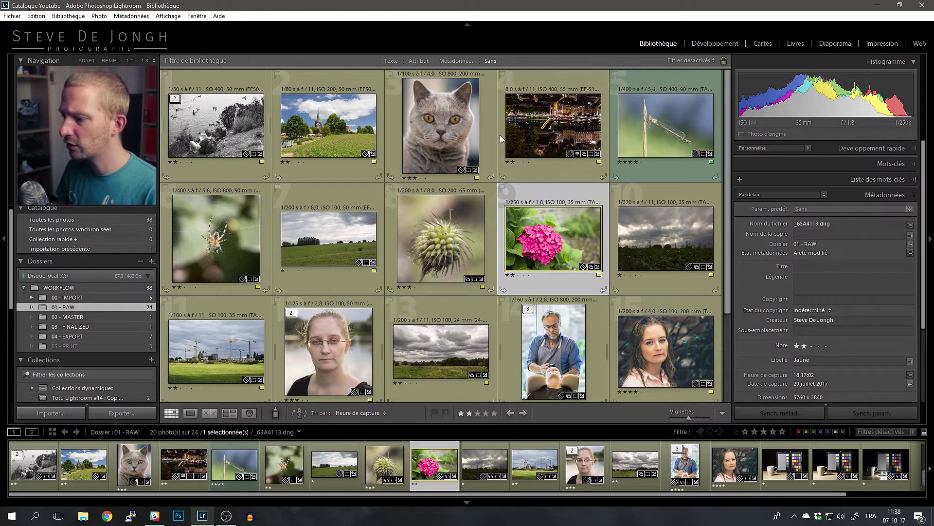
pyautogui.press('Left')
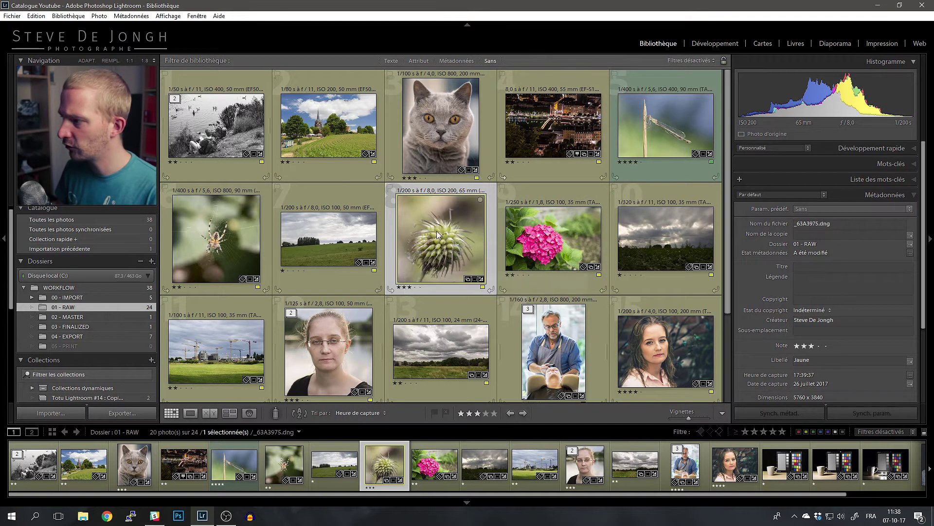
pyautogui.click(734, 44)
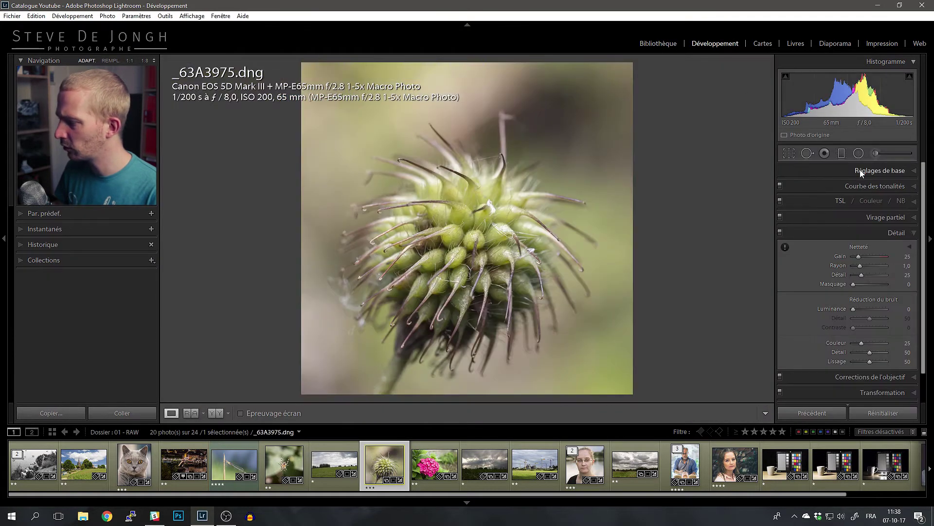
# - Add a vertical graduated filter through the photo's centre with exposure -4,00, contrast 100, whites 100 and blacks -100
pyautogui.click(842, 154)
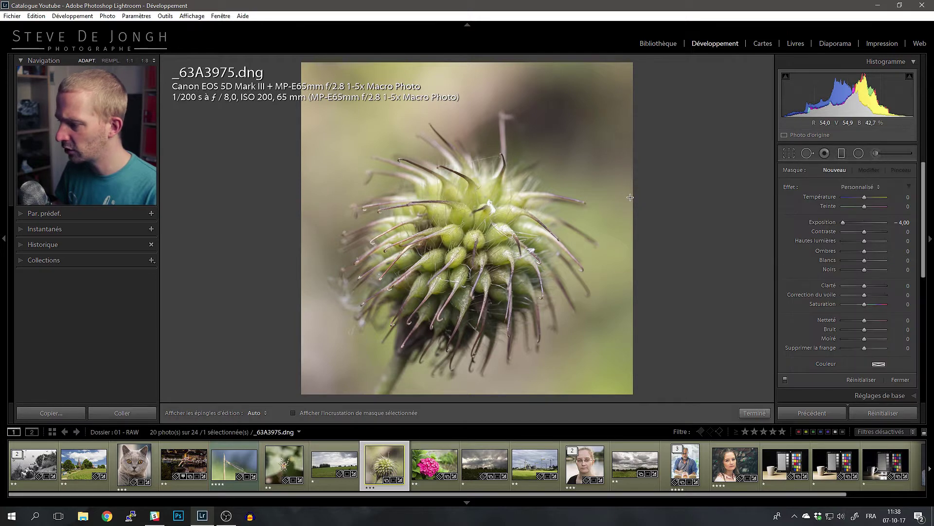
pyautogui.press('shift')
pyautogui.moveTo(457, 174); pyautogui.dragTo(477, 174)
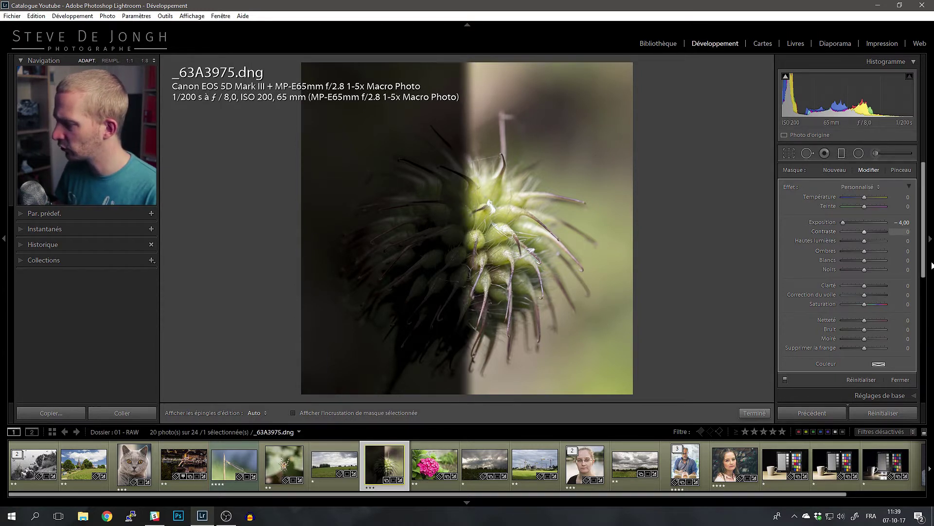
pyautogui.moveTo(864, 260); pyautogui.dragTo(783, 265)
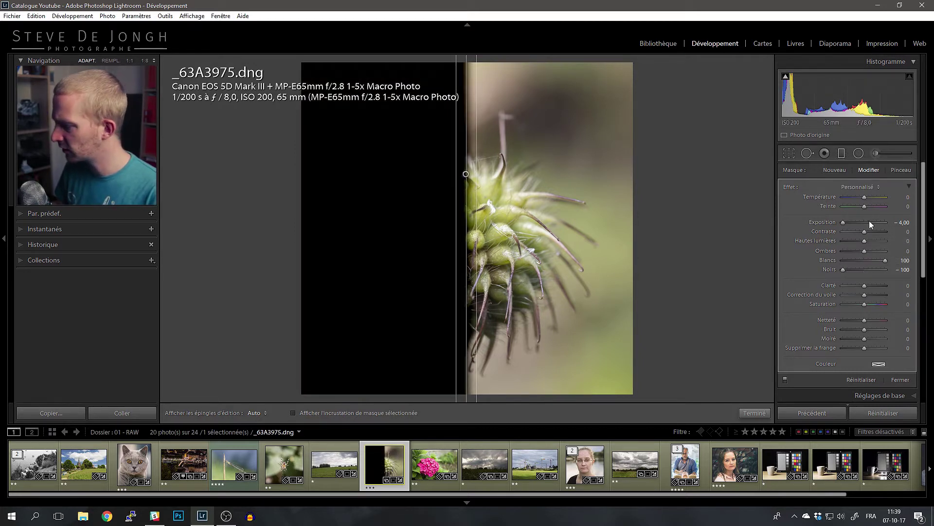
pyautogui.moveTo(865, 231); pyautogui.dragTo(914, 233)
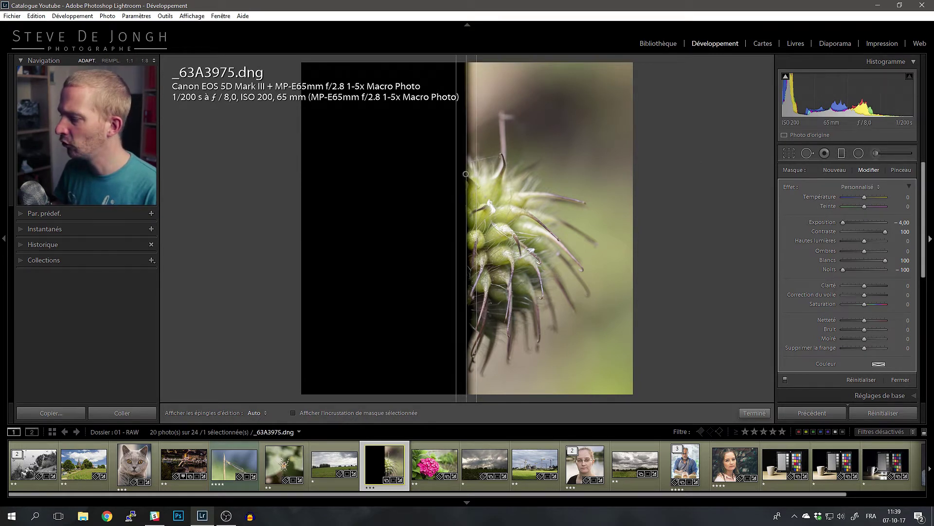
# - Collapse the graduated filter's effect settings into the single Gain control and set it to 42
pyautogui.click(909, 187)
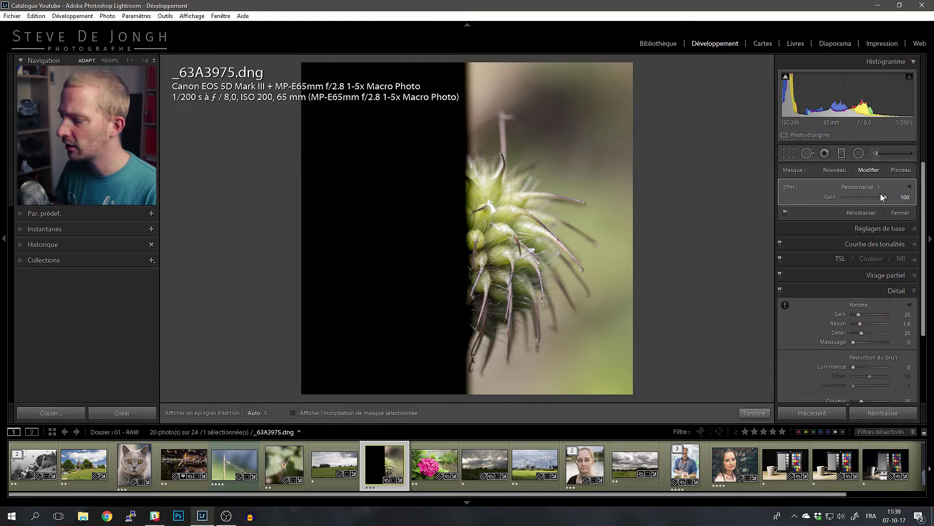
pyautogui.moveTo(883, 198); pyautogui.dragTo(858, 199)
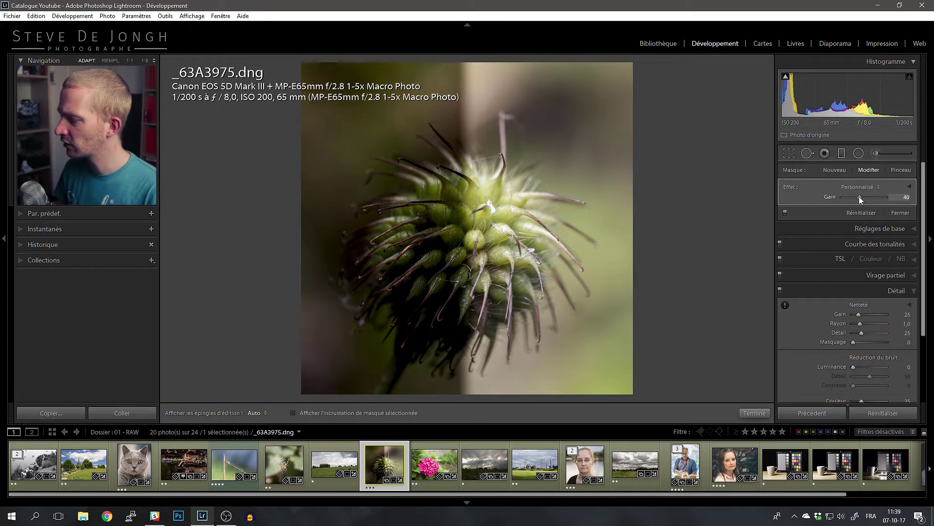
pyautogui.moveTo(860, 196); pyautogui.dragTo(860, 196)
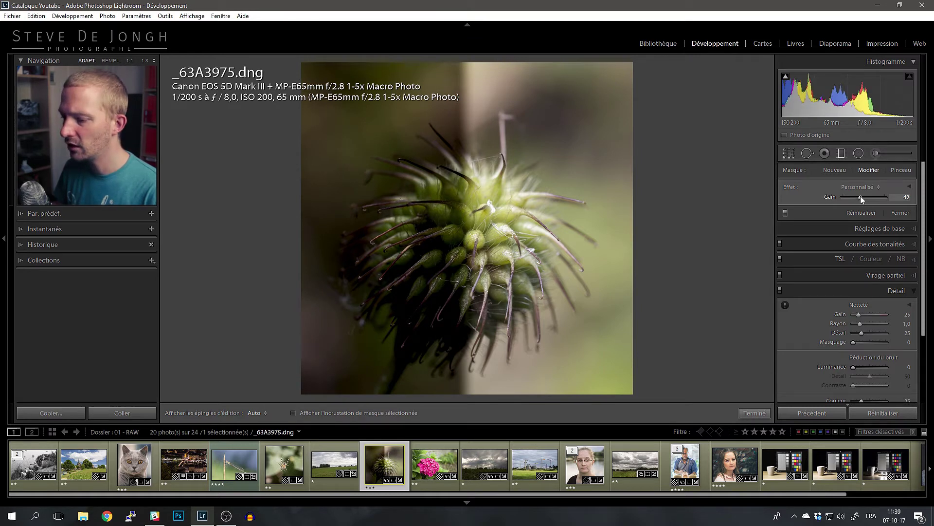
# - Expand the filter's effect settings to examine the individual values scaled by Gain, and collapse them again
pyautogui.click(909, 186)
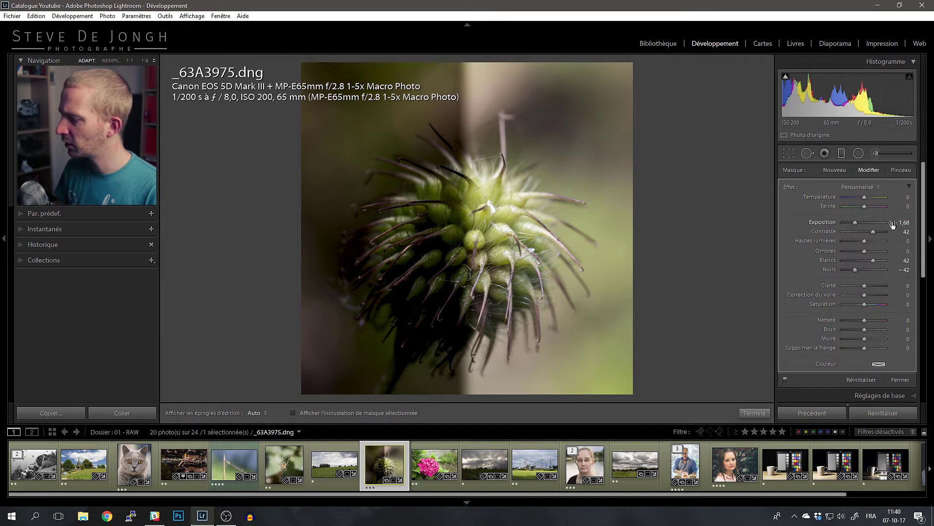
pyautogui.click(909, 187)
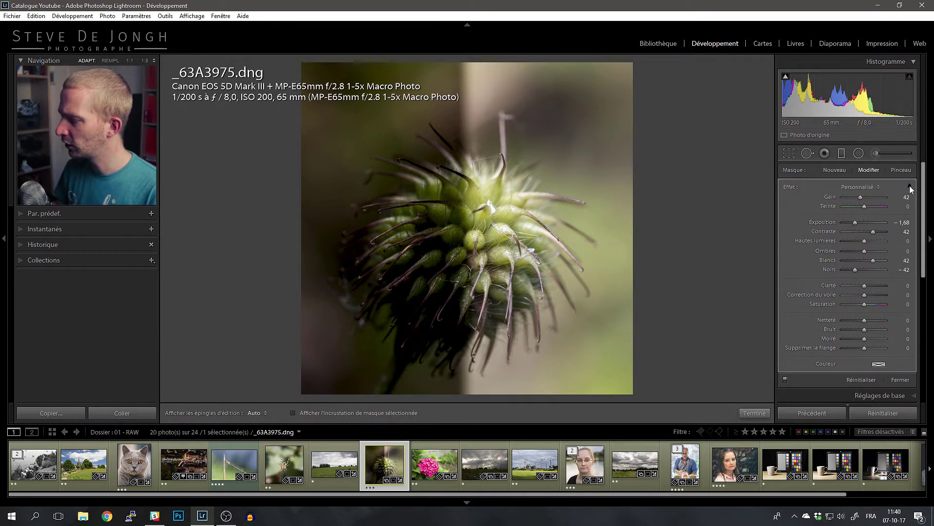
pyautogui.click(909, 187)
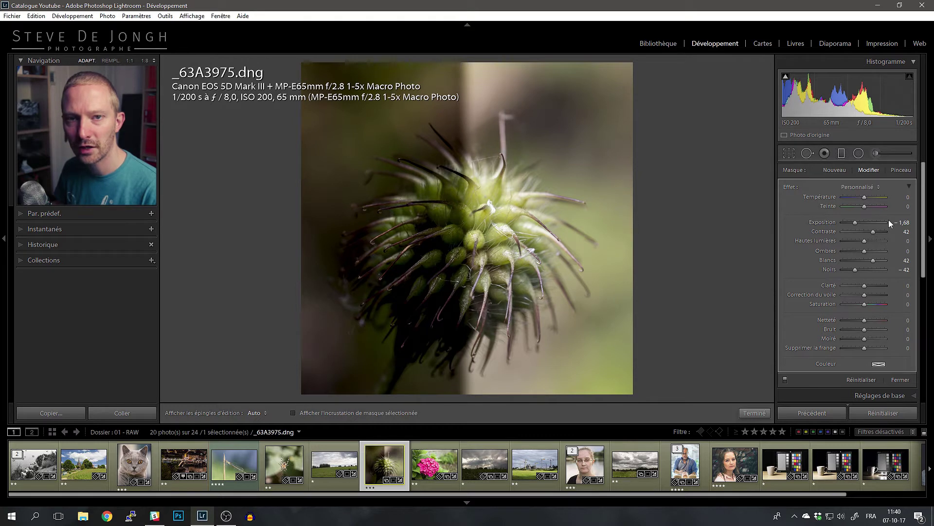
pyautogui.click(909, 186)
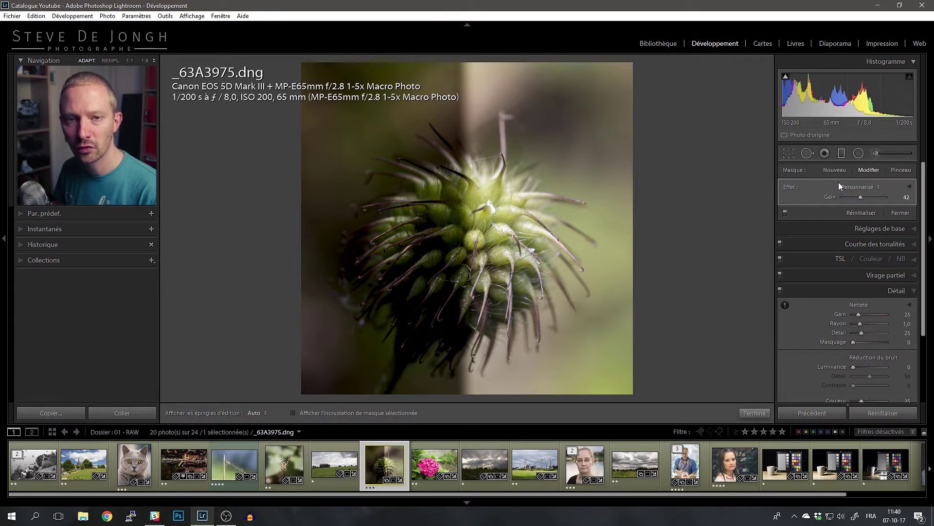
# - Delete the graduated filter from the photo and close the filter tool
pyautogui.press('Delete')
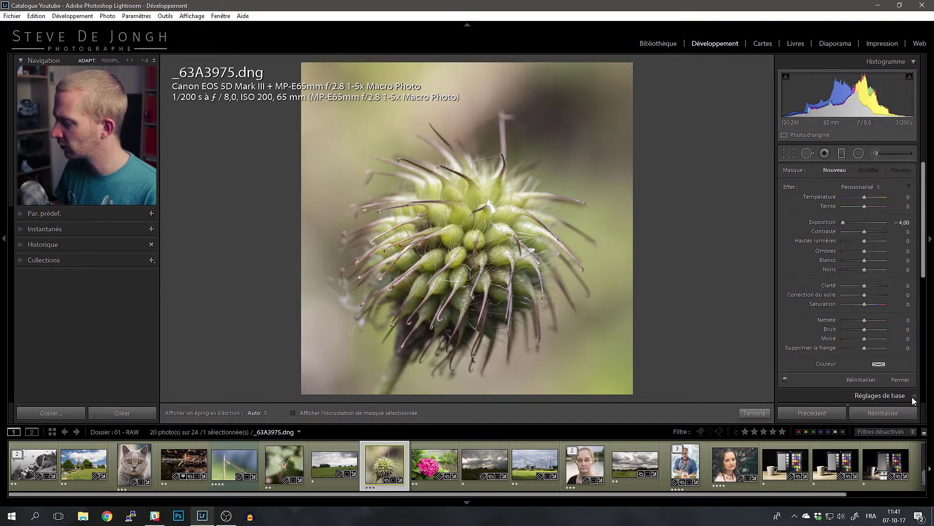
pyautogui.click(754, 413)
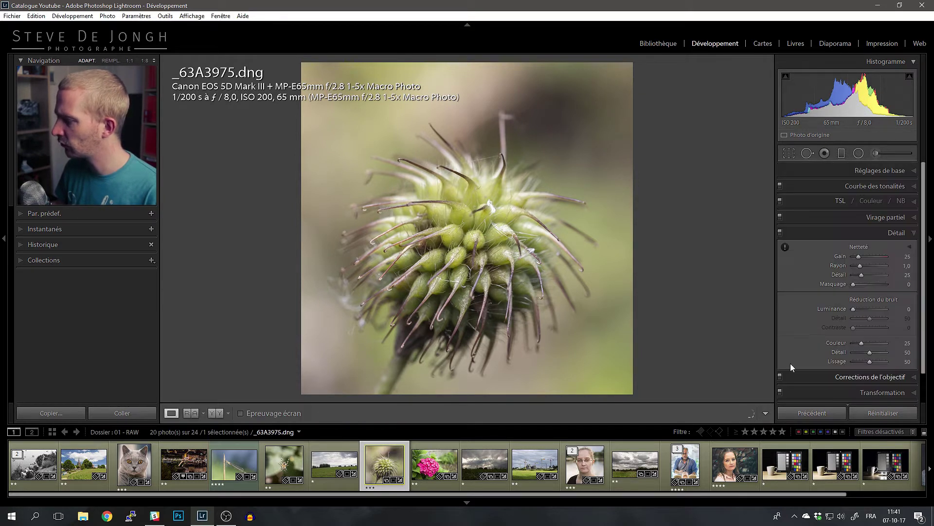
# - Expand the Courbe des tonalités and Réglages de base sections and look through the basic adjustments
pyautogui.click(914, 186)
pyautogui.click(917, 171)
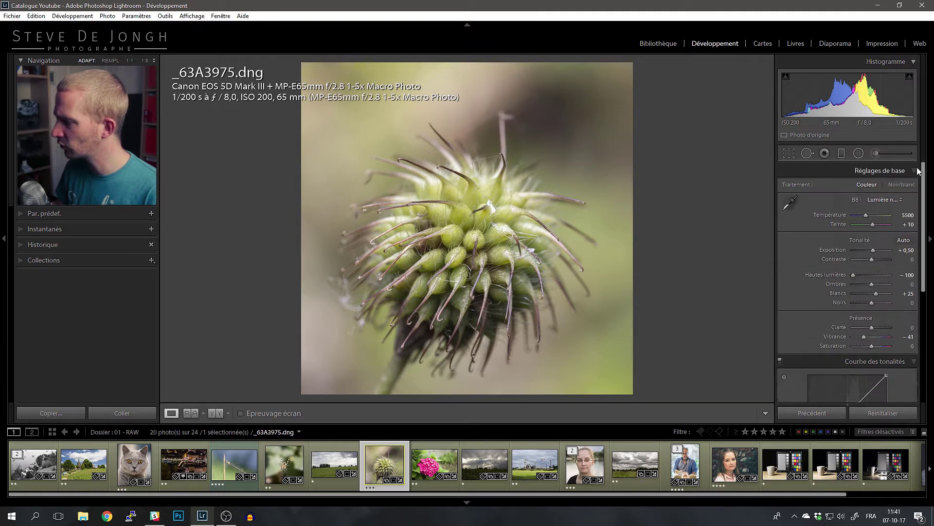
pyautogui.scroll(-2, 834, 304)
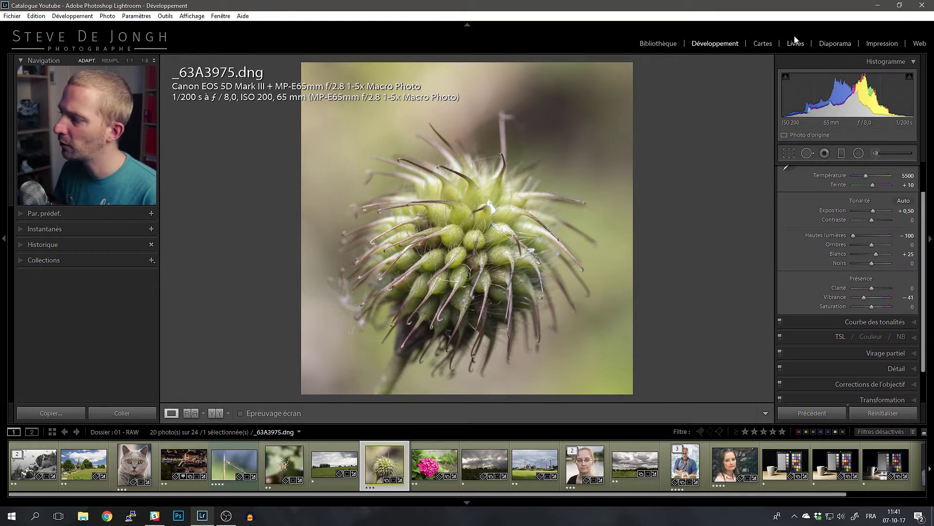
# - Hide the Web and Diaporama modules from the module picker
pyautogui.rightClick(676, 46)
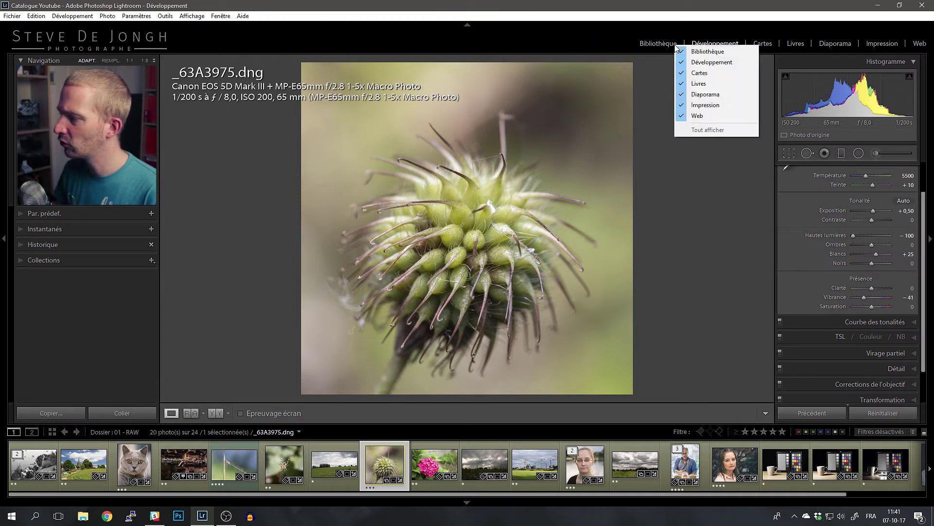
pyautogui.click(682, 116)
pyautogui.rightClick(700, 46)
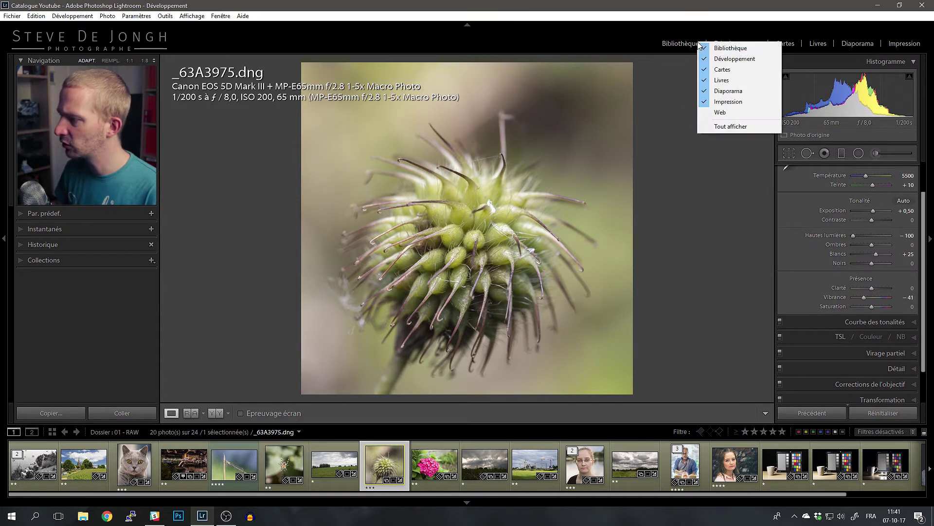
pyautogui.click(731, 90)
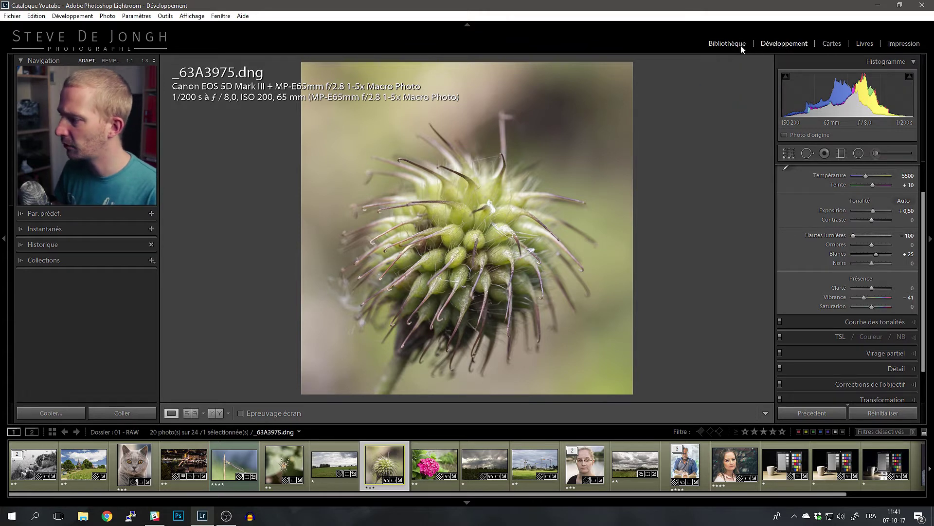
# - Show the Diaporama and Web modules again in the module picker
pyautogui.rightClick(737, 48)
pyautogui.click(738, 93)
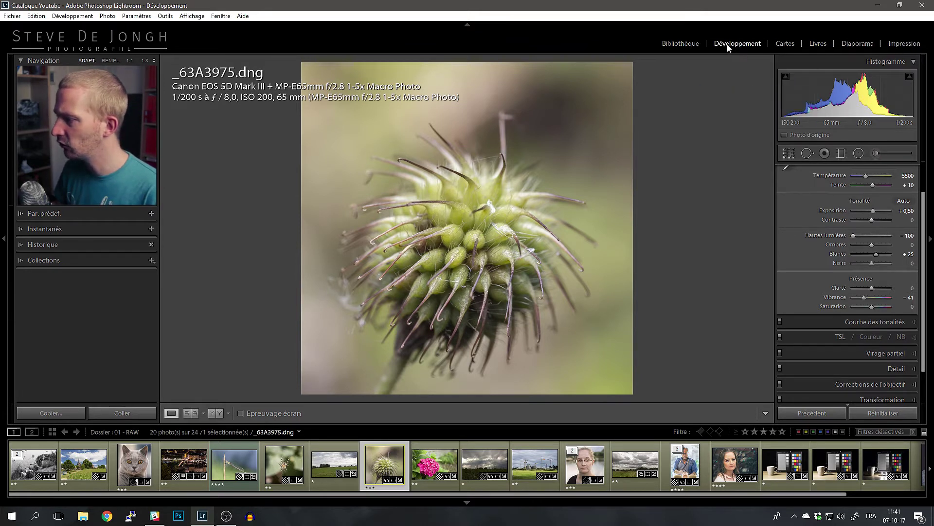
pyautogui.rightClick(728, 46)
pyautogui.click(736, 114)
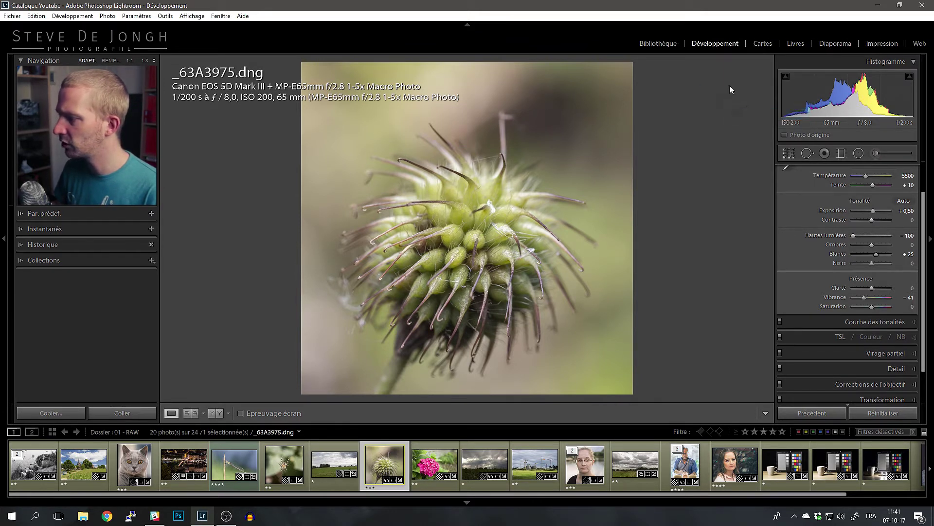
# - Remove Web and Diaporama once more from the displayed modules
pyautogui.rightClick(715, 46)
pyautogui.click(730, 114)
pyautogui.rightClick(730, 44)
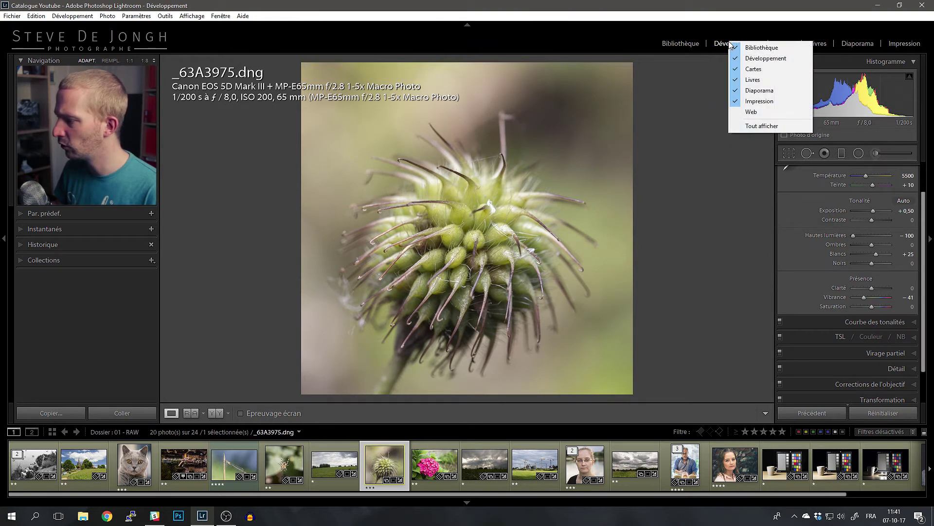
pyautogui.click(752, 92)
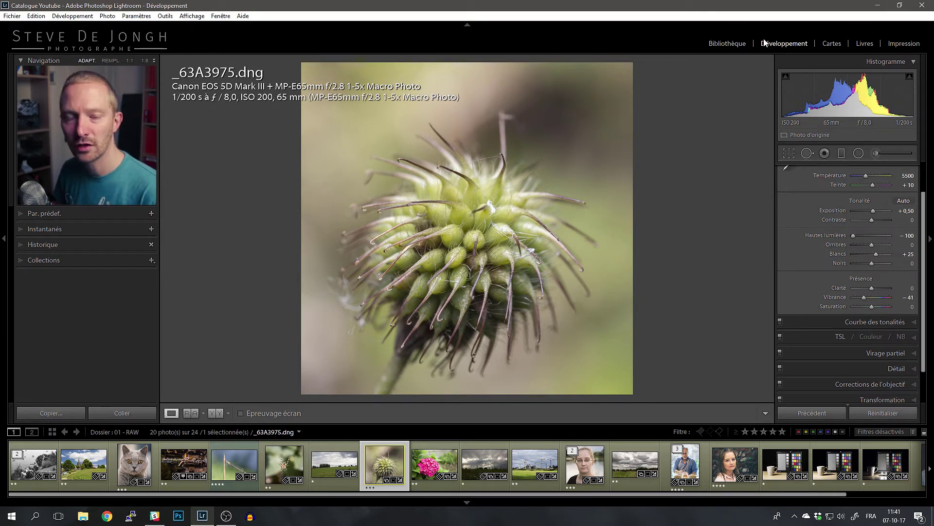
# - Hide the Etalonnage de l'appareil photo section from the list of develop sections
pyautogui.scroll(2, 807, 322)
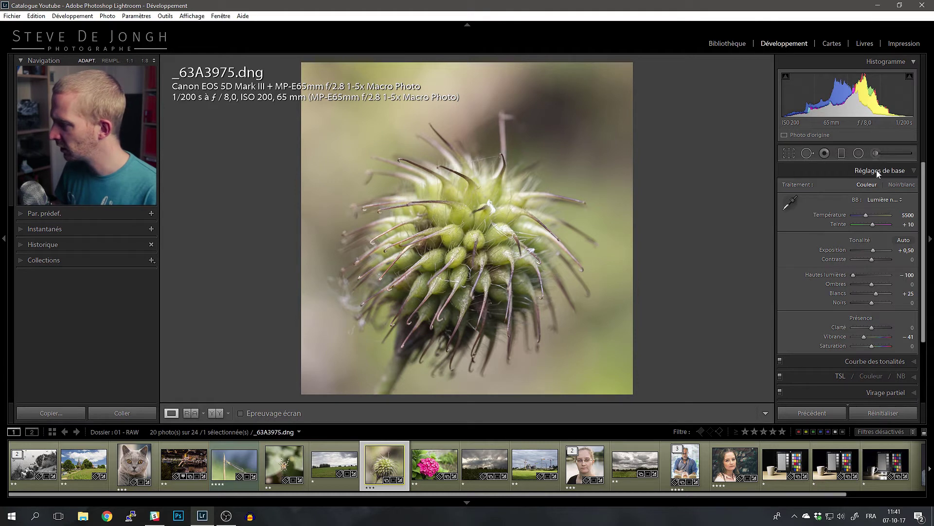
pyautogui.scroll(-4, 855, 348)
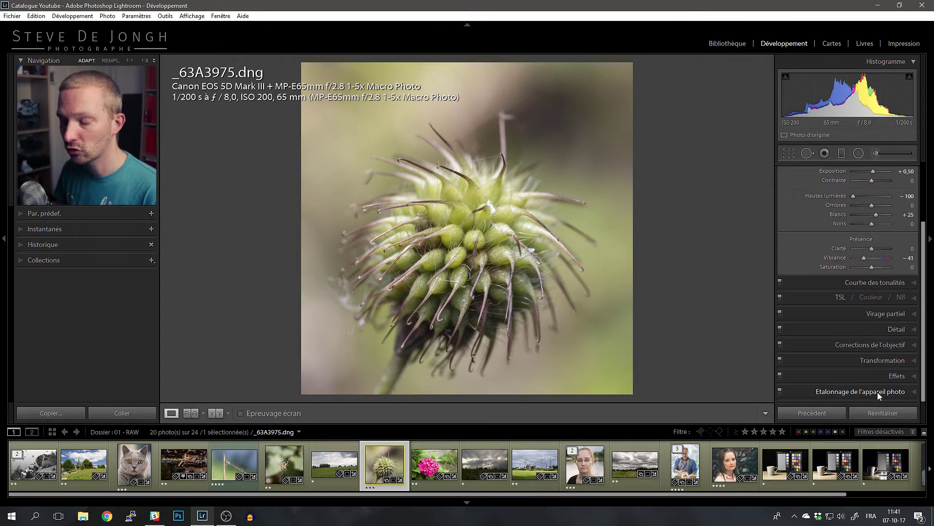
pyautogui.scroll(4, 877, 389)
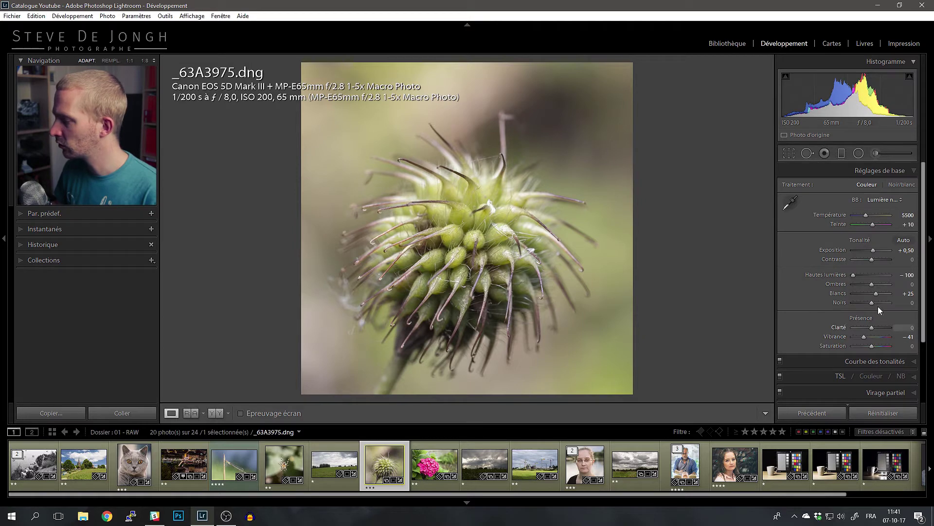
pyautogui.rightClick(863, 169)
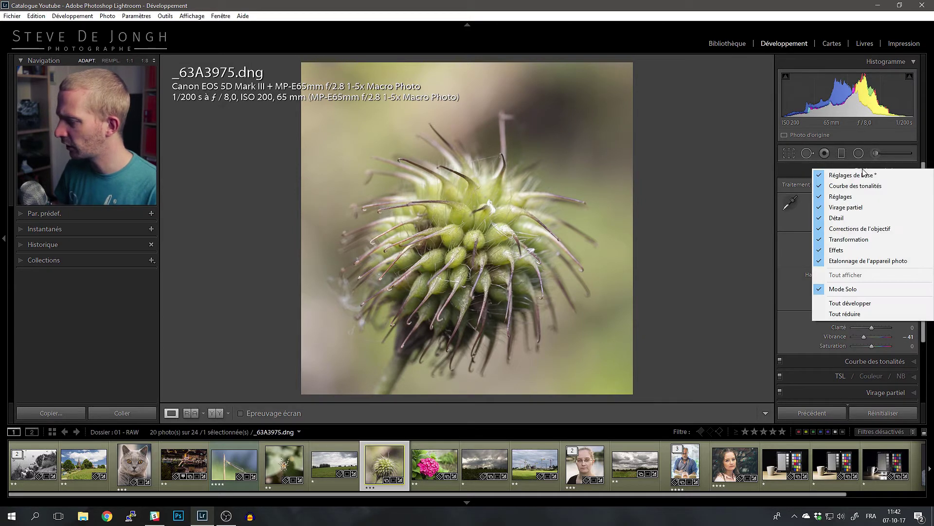
pyautogui.click(821, 261)
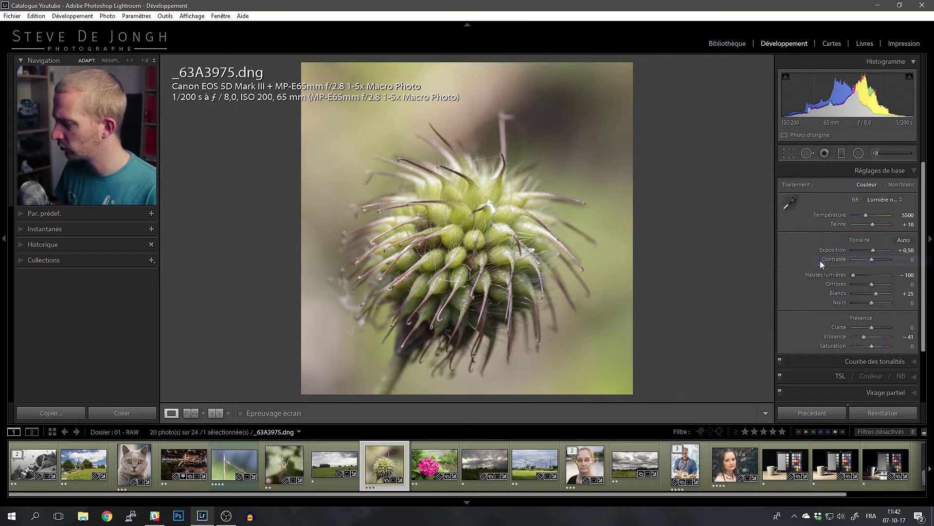
# - Display the Etalonnage de l'appareil photo section again among the develop sections
pyautogui.scroll(2, 856, 243)
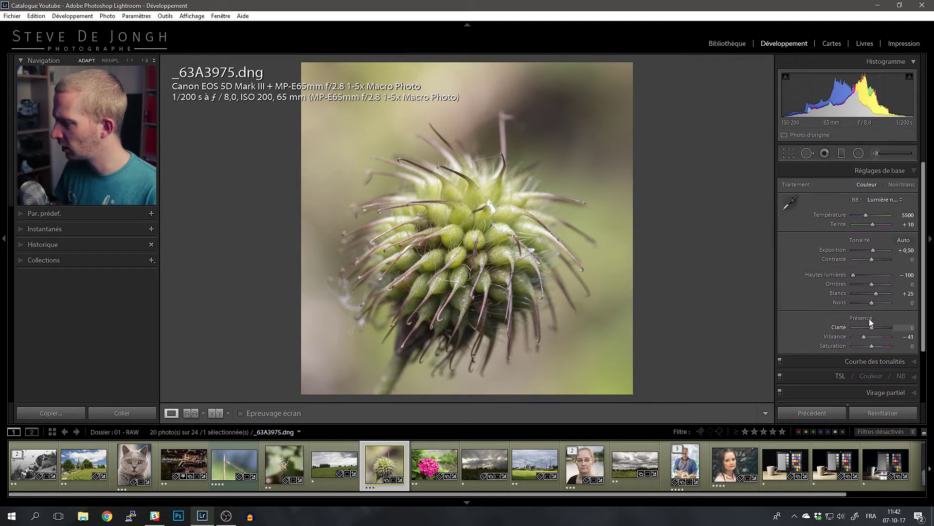
pyautogui.rightClick(865, 171)
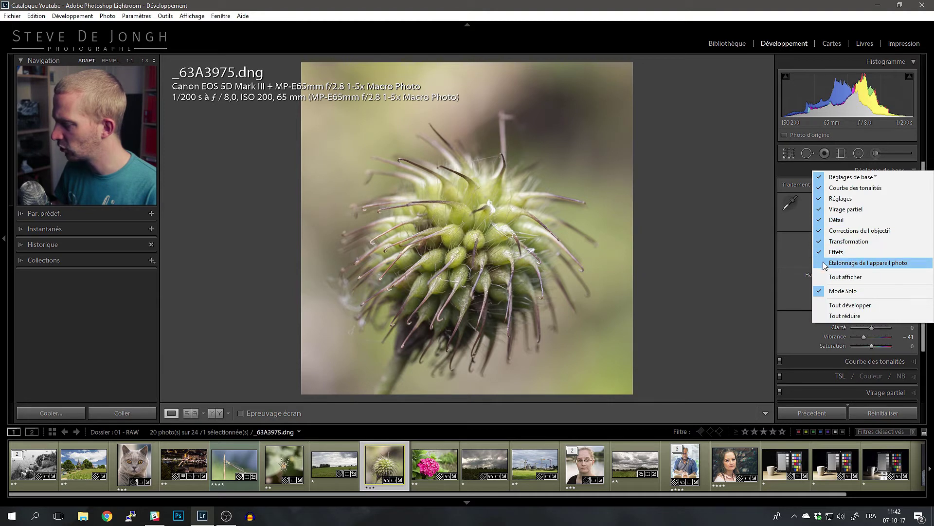
pyautogui.click(821, 263)
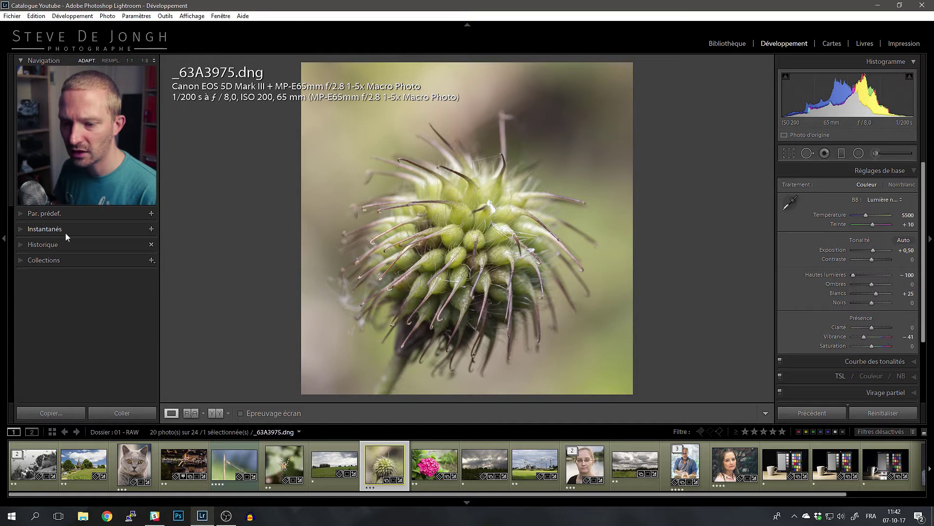
# - Examine the display options of the Par. prédéf. sections and of the Catalogue sections in Bibliothèque, and return to Développement
pyautogui.rightClick(80, 213)
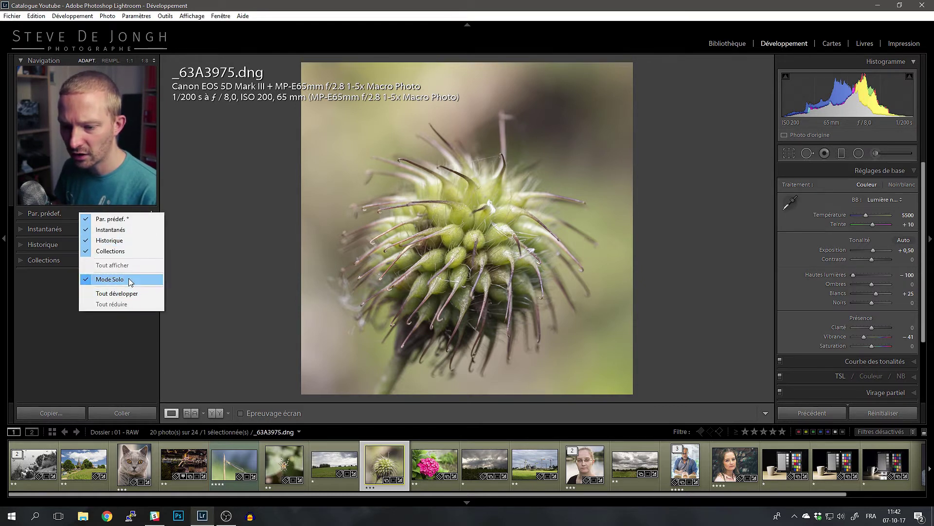
pyautogui.click(77, 354)
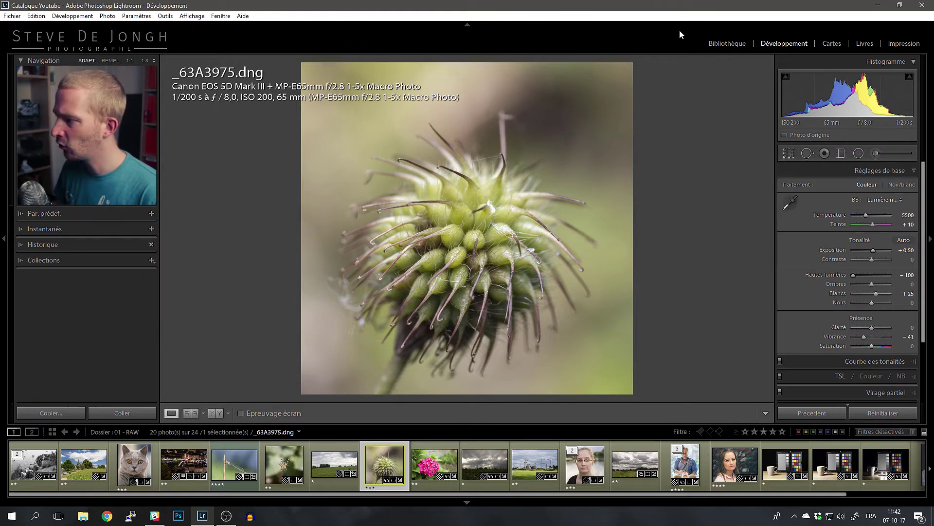
pyautogui.click(727, 44)
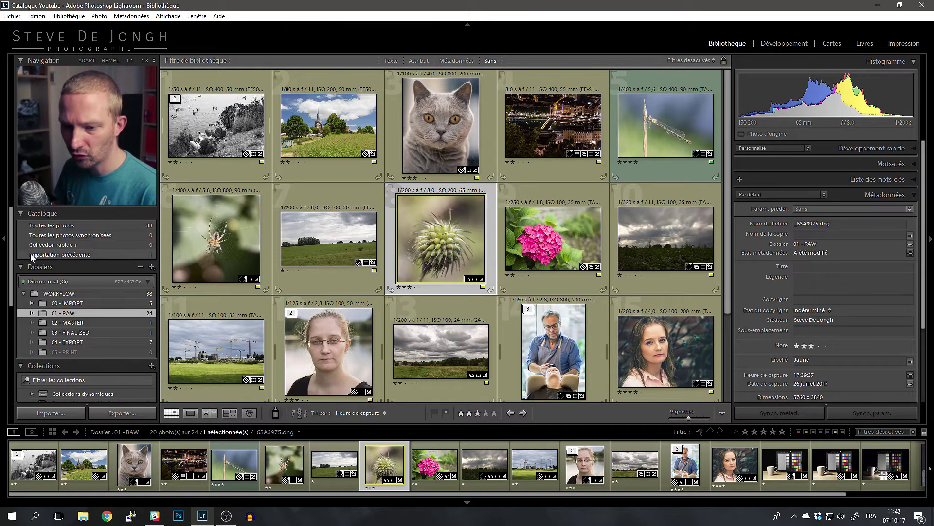
pyautogui.rightClick(47, 214)
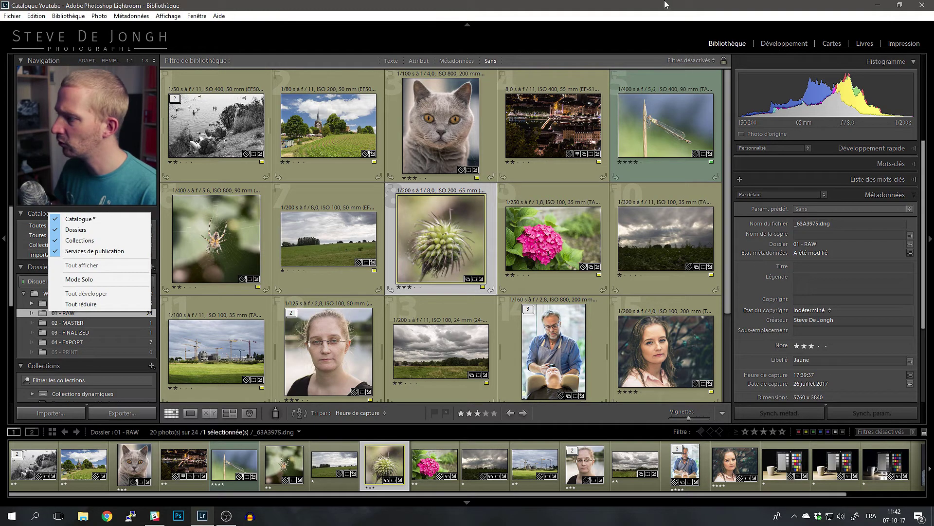
pyautogui.click(605, 37)
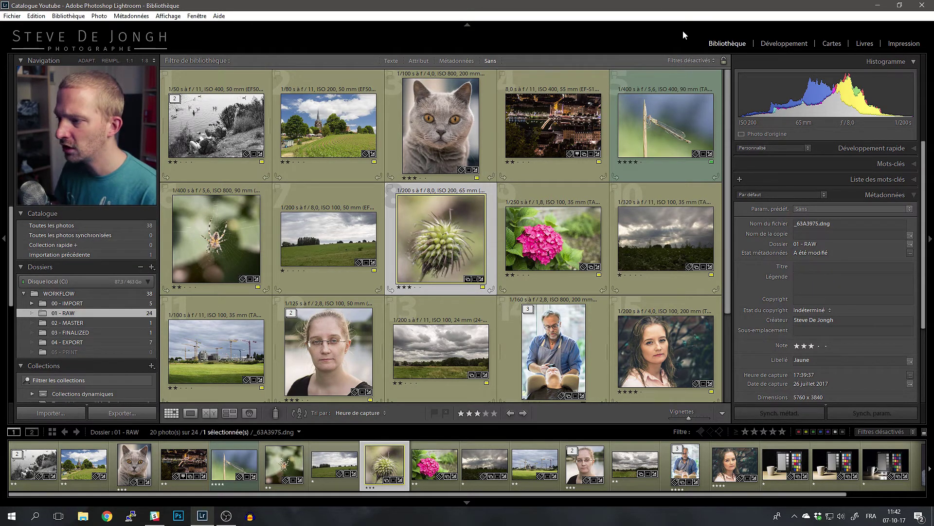
pyautogui.rightClick(789, 44)
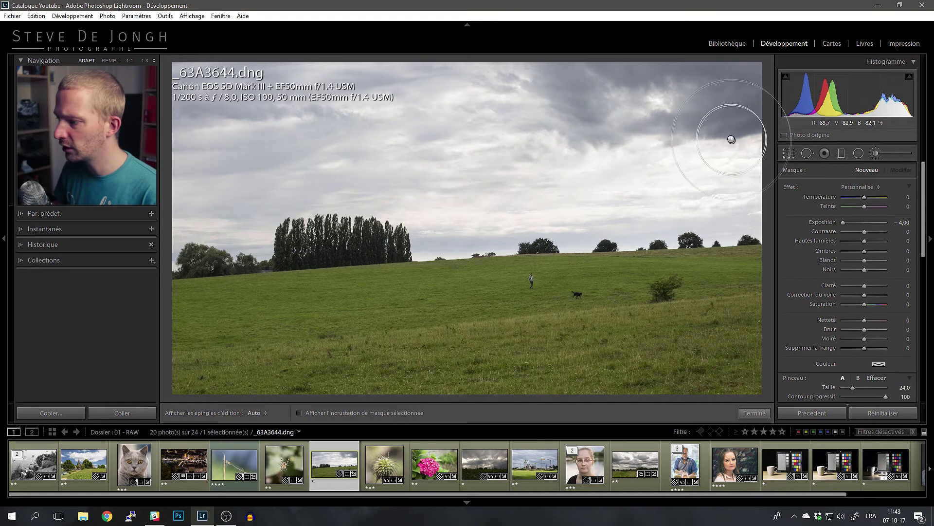
# - Show the selected mask overlay and brush a T-shaped mask across the sky and down into the field
pyautogui.click(322, 413)
pyautogui.press('h')
pyautogui.moveTo(596, 159)
pyautogui.mouseDown()
pyautogui.moveTo(350, 146)
pyautogui.moveTo(555, 173)
pyautogui.moveTo(563, 282)
pyautogui.moveTo(554, 384)
pyautogui.mouseUp()
pyautogui.press('h')
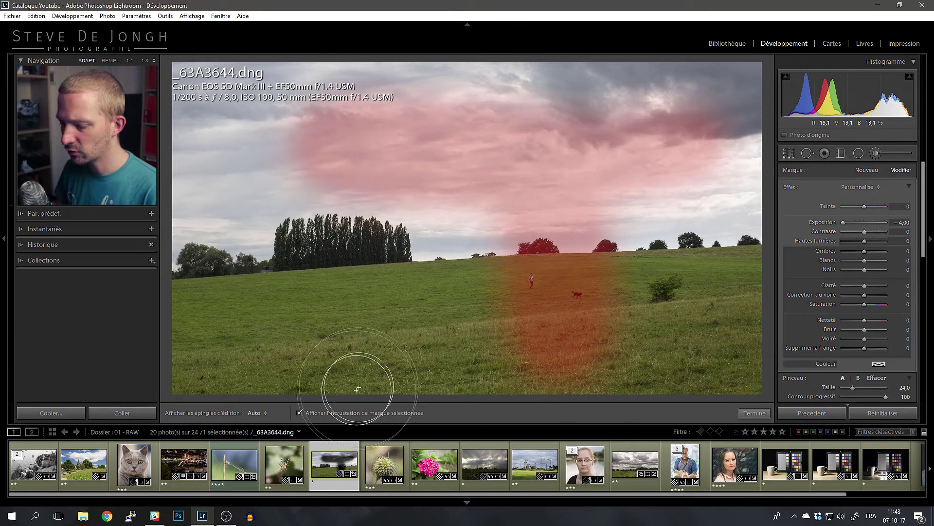
# - Hide the mask overlay to examine the brush's −4.00 exposure effect, and remove the brushed adjustment from the photo
pyautogui.click(310, 413)
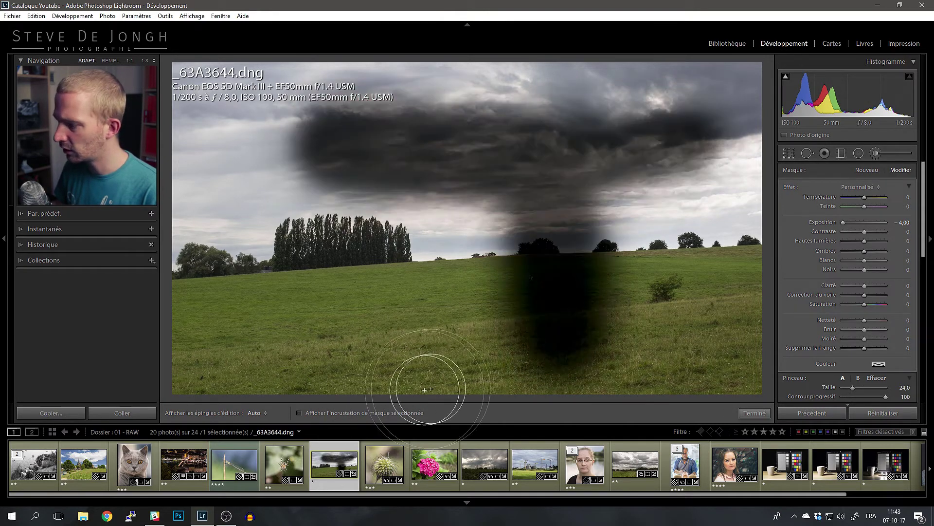
pyautogui.moveTo(844, 222)
pyautogui.mouseDown()
pyautogui.moveTo(874, 223)
pyautogui.moveTo(834, 223)
pyautogui.mouseUp()
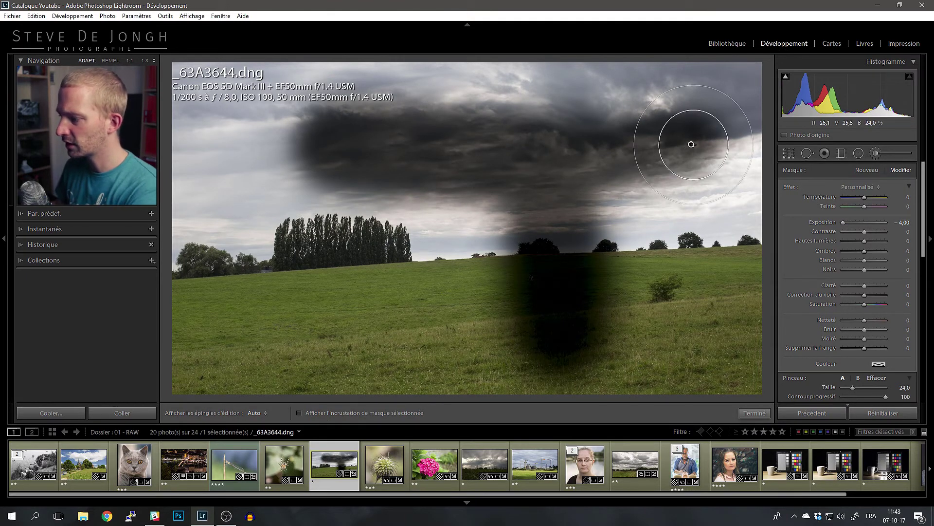
pyautogui.press('Return')
pyautogui.hotkey('ctrl', 'z')
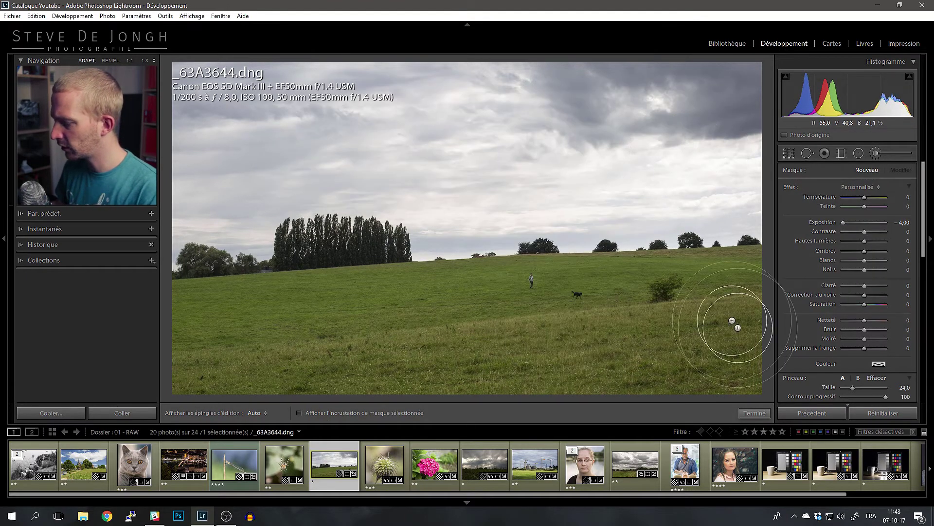
# - Enable Masquage automatique for the adjustment brush and turn on the selected mask overlay
pyautogui.scroll(-3, 812, 326)
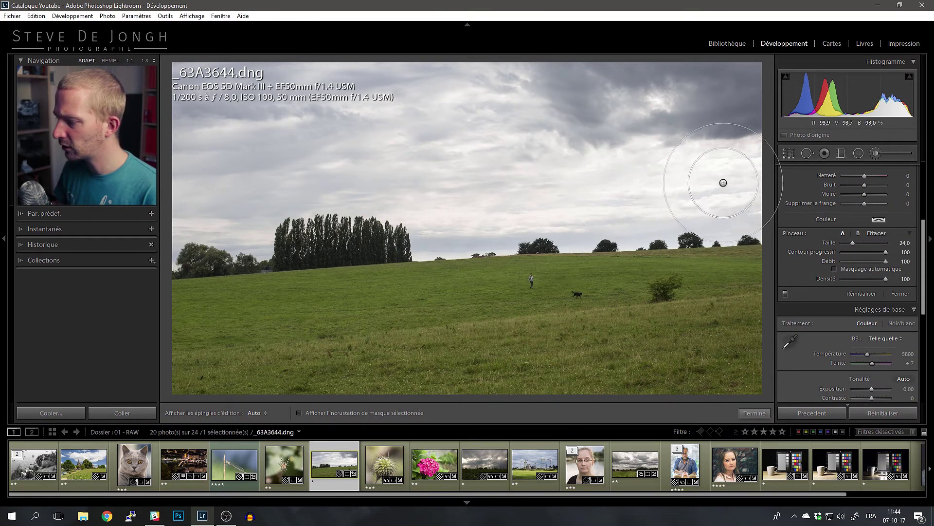
pyautogui.click(856, 268)
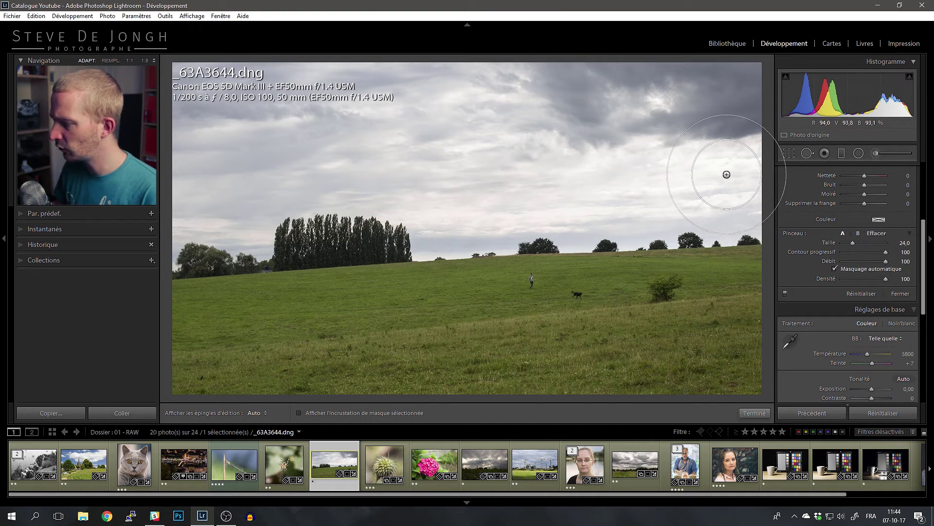
pyautogui.click(324, 412)
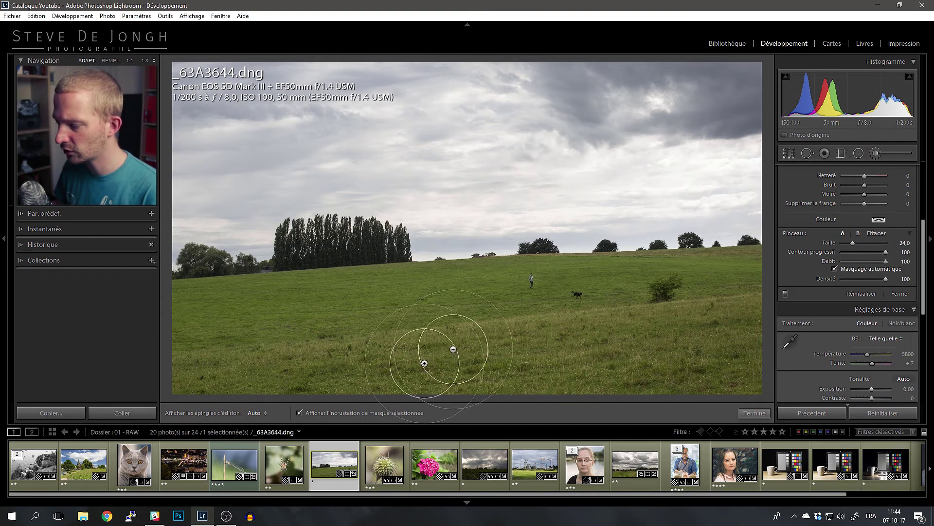
# - Brush an automatic mask over the bright clouds on the sky's right side, and delete that mask
pyautogui.press('h')
pyautogui.moveTo(738, 175); pyautogui.dragTo(533, 198)
pyautogui.moveTo(643, 160)
pyautogui.mouseDown()
pyautogui.moveTo(632, 141)
pyautogui.moveTo(633, 163)
pyautogui.moveTo(541, 205)
pyautogui.mouseUp()
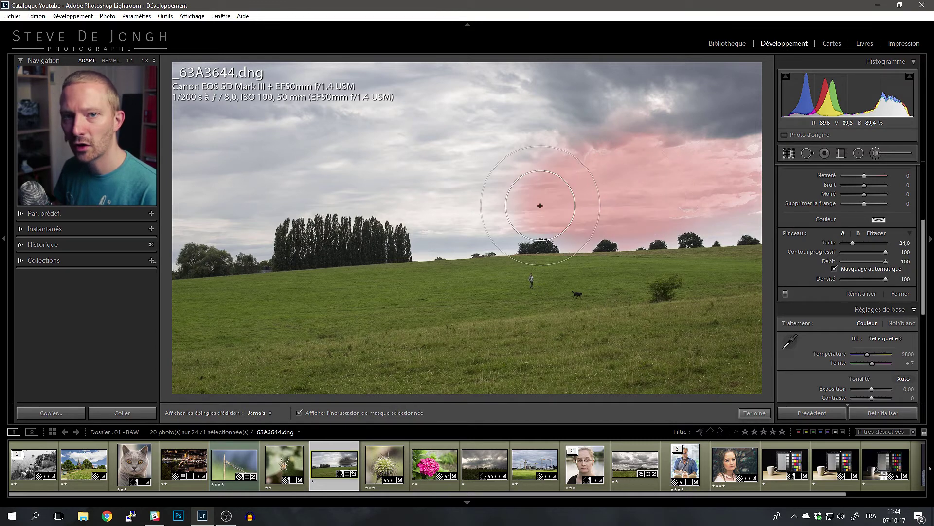
pyautogui.press('h')
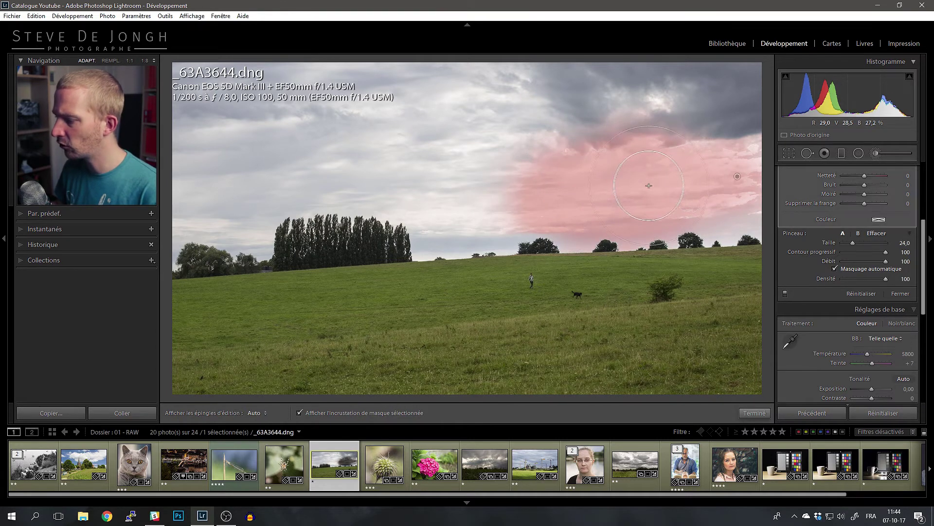
pyautogui.press('Delete')
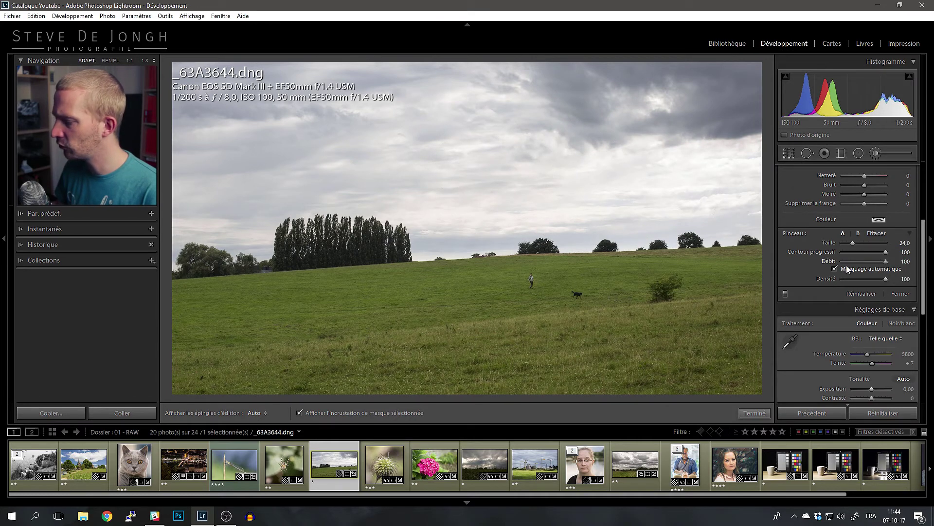
# - With Masquage automatique off and a brush size of 19, paint a mask over the dark clouds in the sky's upper right
pyautogui.scroll(3, 853, 273)
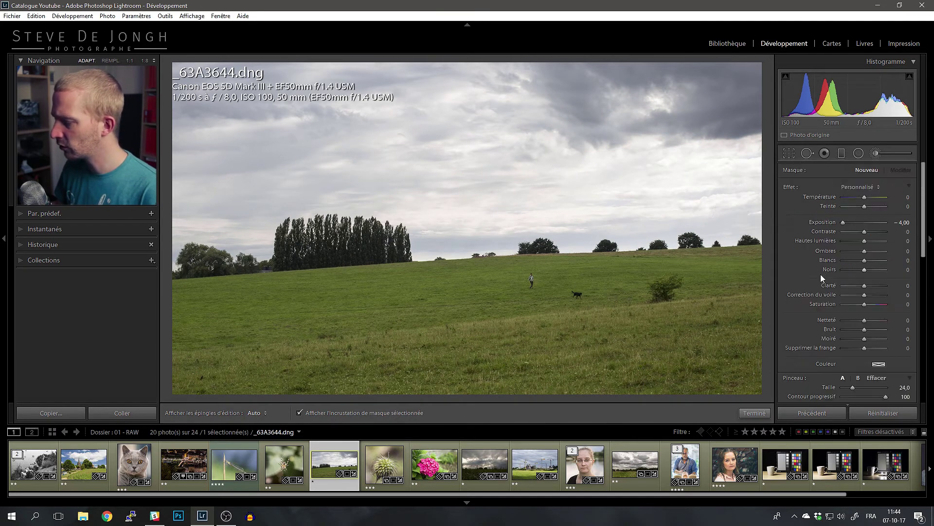
pyautogui.scroll(-5, 547, 192)
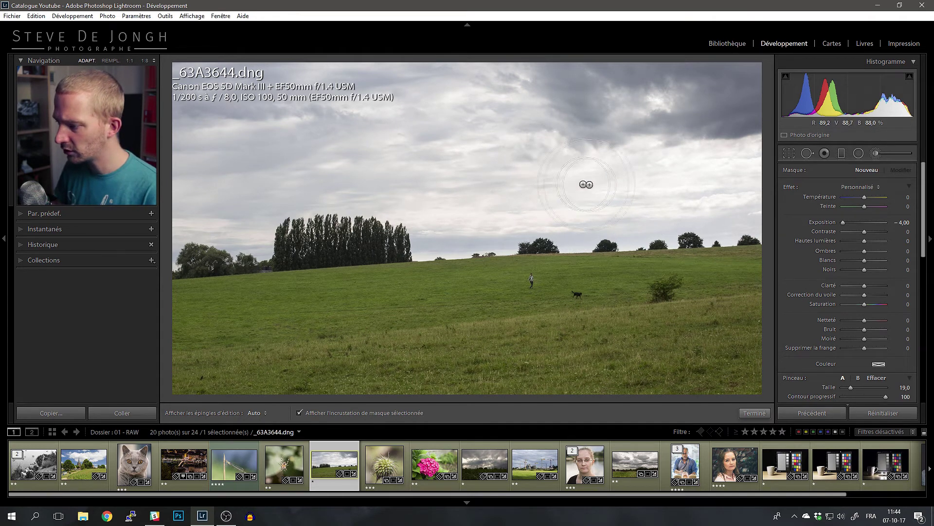
pyautogui.press('h')
pyautogui.moveTo(532, 92); pyautogui.dragTo(647, 97)
pyautogui.moveTo(740, 66)
pyautogui.mouseDown()
pyautogui.moveTo(741, 86)
pyautogui.moveTo(708, 113)
pyautogui.moveTo(721, 137)
pyautogui.moveTo(531, 139)
pyautogui.moveTo(510, 149)
pyautogui.moveTo(540, 152)
pyautogui.mouseUp()
pyautogui.press('h')
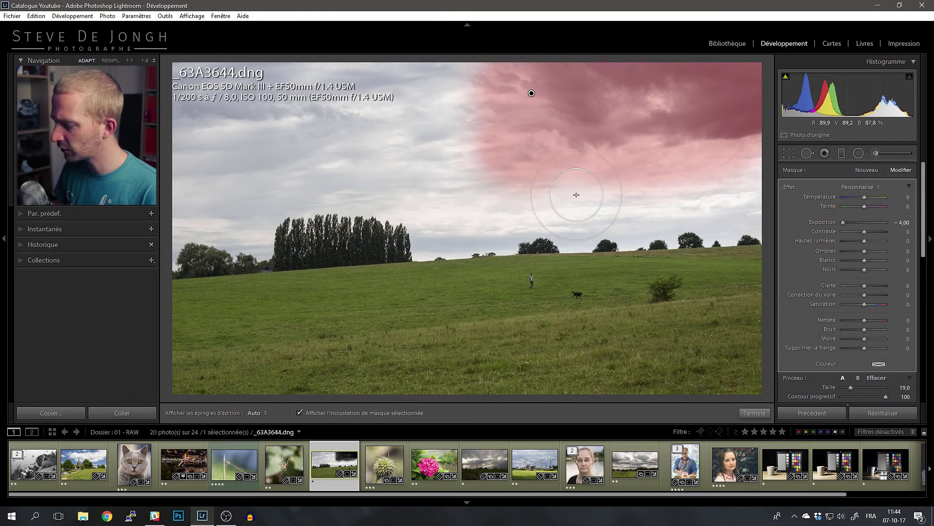
pyautogui.scroll(-2, 847, 275)
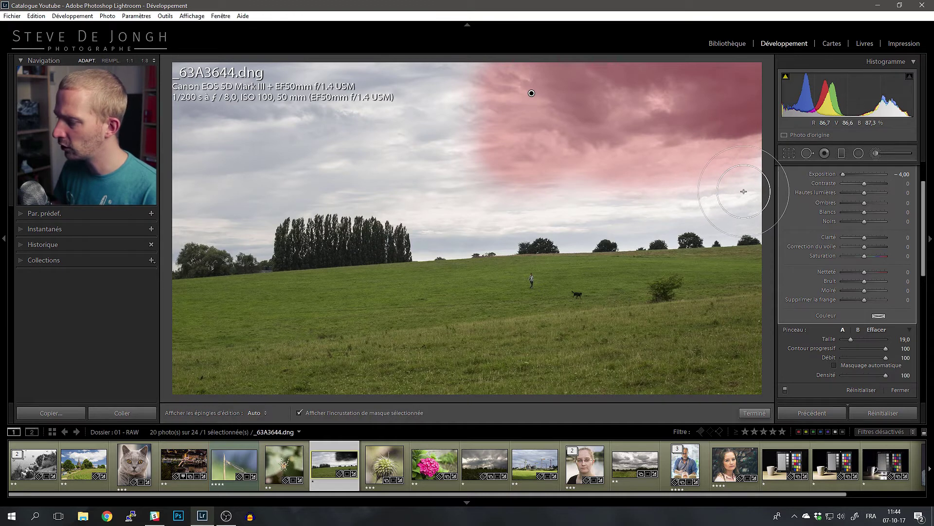
# - Extend the brushed mask over the rest of the sky's right half down to the horizon, then set its exposure to 0,32 with the overlay hidden
pyautogui.press('h')
pyautogui.moveTo(734, 194)
pyautogui.mouseDown()
pyautogui.moveTo(623, 199)
pyautogui.moveTo(723, 190)
pyautogui.moveTo(755, 173)
pyautogui.moveTo(761, 191)
pyautogui.moveTo(760, 206)
pyautogui.moveTo(704, 205)
pyautogui.moveTo(573, 245)
pyautogui.moveTo(663, 231)
pyautogui.moveTo(672, 242)
pyautogui.moveTo(688, 222)
pyautogui.moveTo(708, 224)
pyautogui.moveTo(709, 239)
pyautogui.moveTo(751, 217)
pyautogui.moveTo(504, 209)
pyautogui.moveTo(506, 245)
pyautogui.moveTo(457, 249)
pyautogui.moveTo(484, 234)
pyautogui.moveTo(534, 235)
pyautogui.mouseUp()
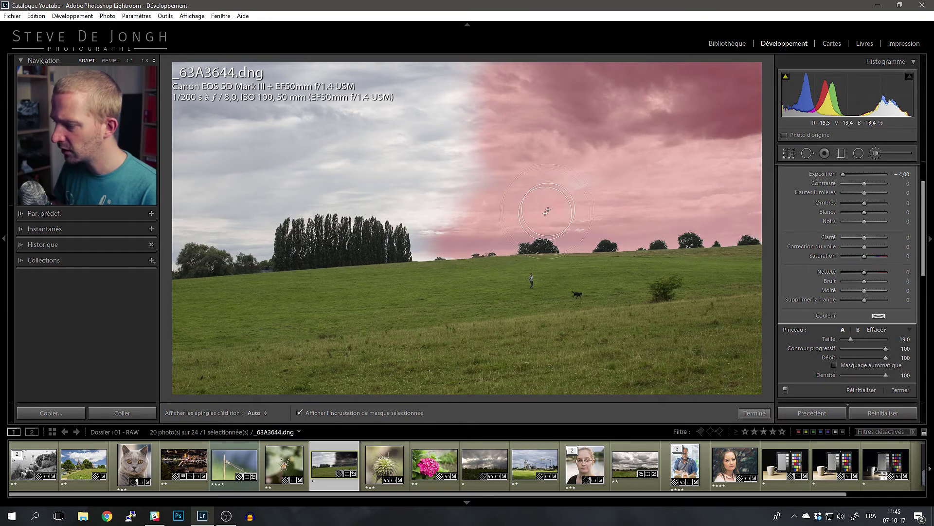
pyautogui.press('o')
pyautogui.scroll(2, 851, 204)
pyautogui.moveTo(844, 222)
pyautogui.mouseDown()
pyautogui.moveTo(863, 223)
pyautogui.moveTo(851, 222)
pyautogui.moveTo(866, 213)
pyautogui.mouseUp()
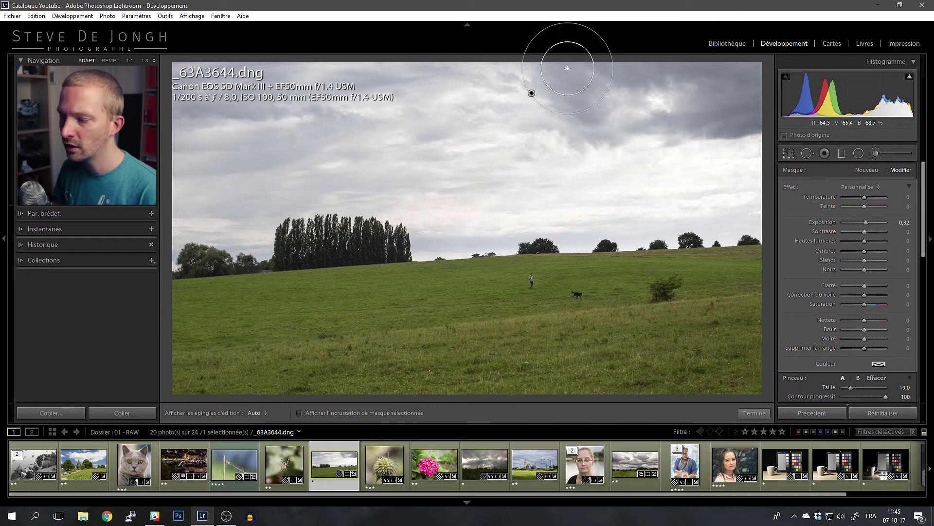
# - Remove the brushed sky adjustment and review the adjustment brush settings
pyautogui.scroll(-6, 813, 355)
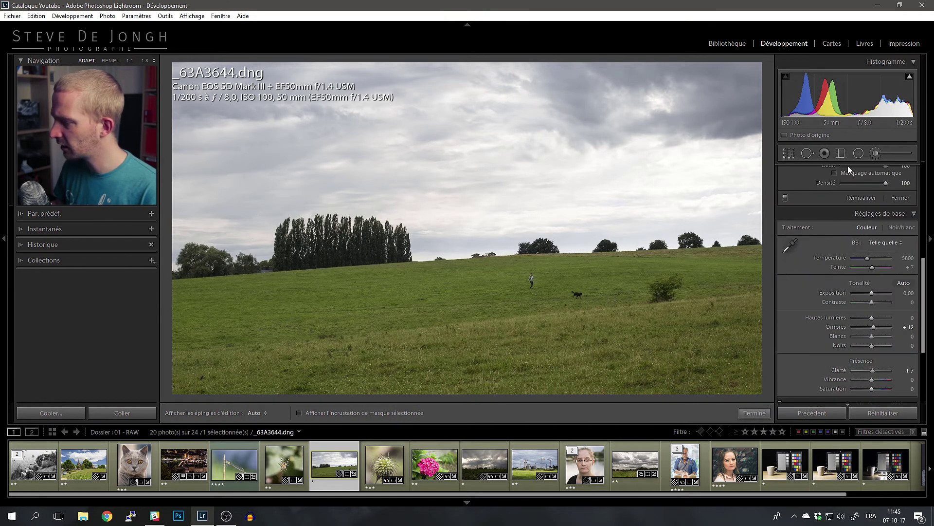
pyautogui.scroll(1, 851, 174)
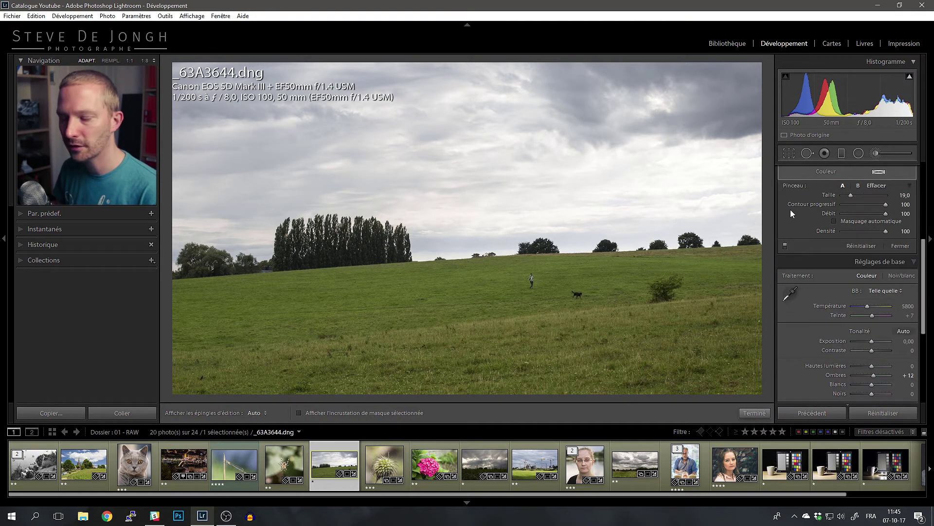
pyautogui.scroll(3, 648, 219)
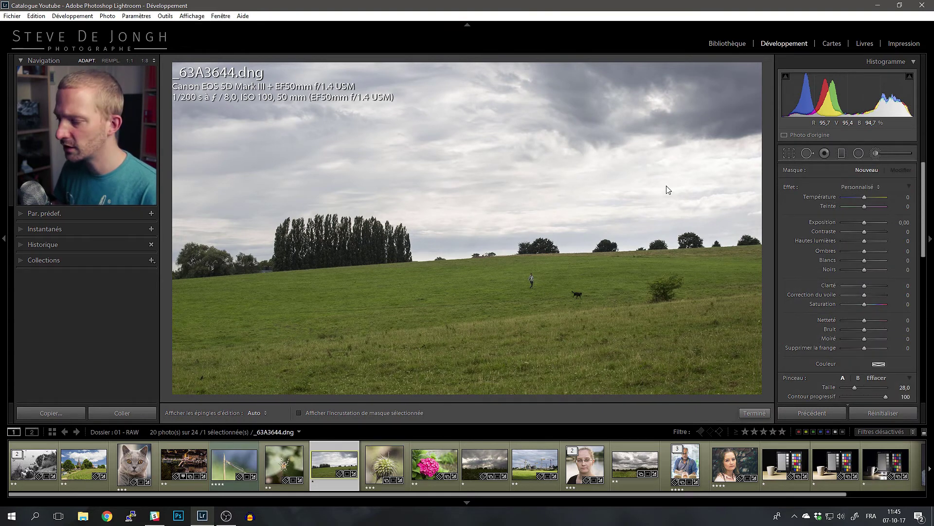
# - Draw a diagonal graduated filter centred in the sky that covers the photo's left side, and show its mask overlay
pyautogui.click(841, 153)
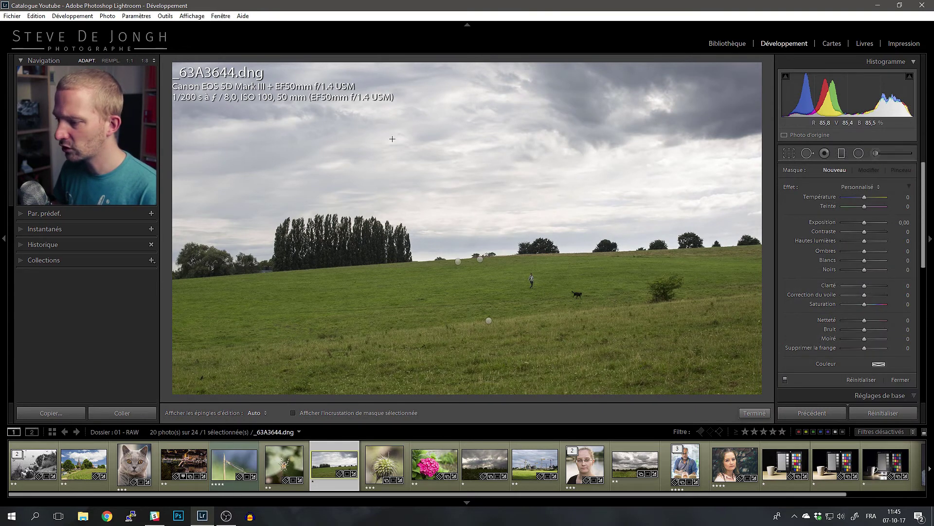
pyautogui.moveTo(503, 176); pyautogui.dragTo(546, 211)
pyautogui.click(313, 413)
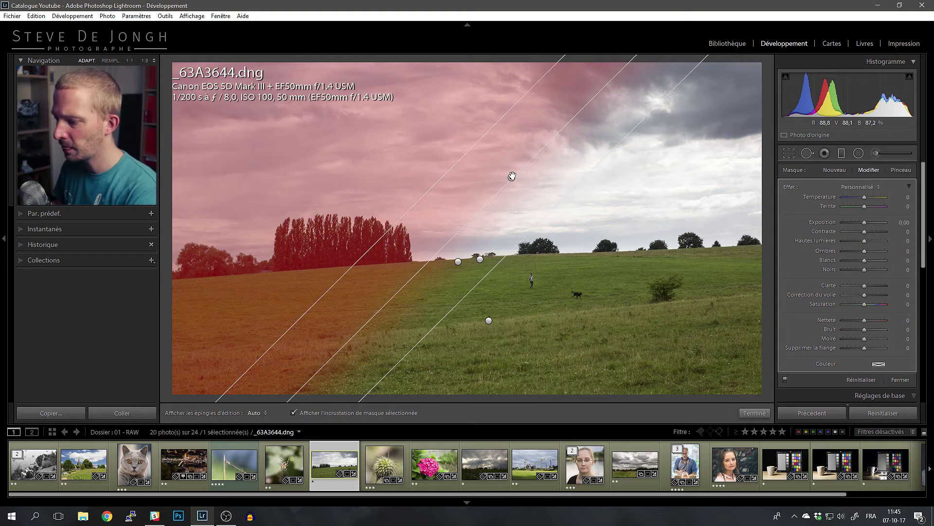
# - Toggle the graduated filter's mask overlay off and on to compare the photo with and without it
pyautogui.press('o')
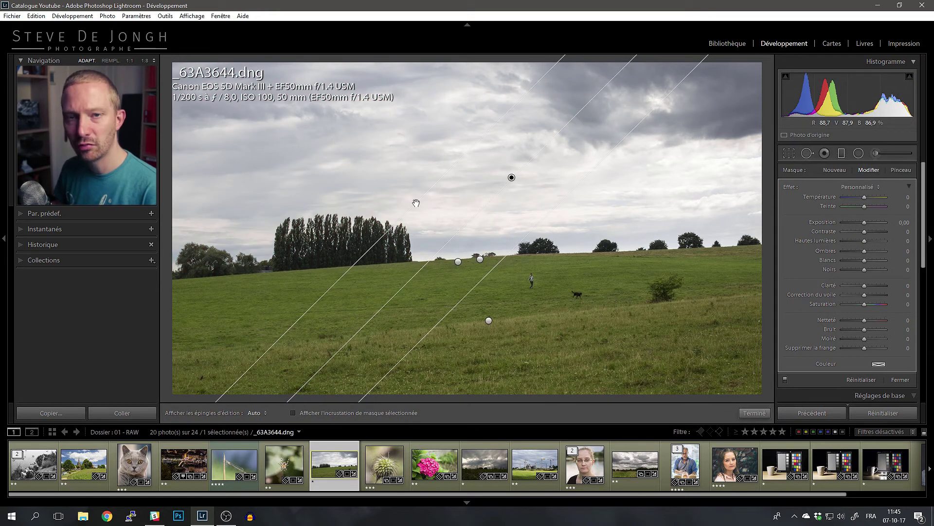
pyautogui.press('o')
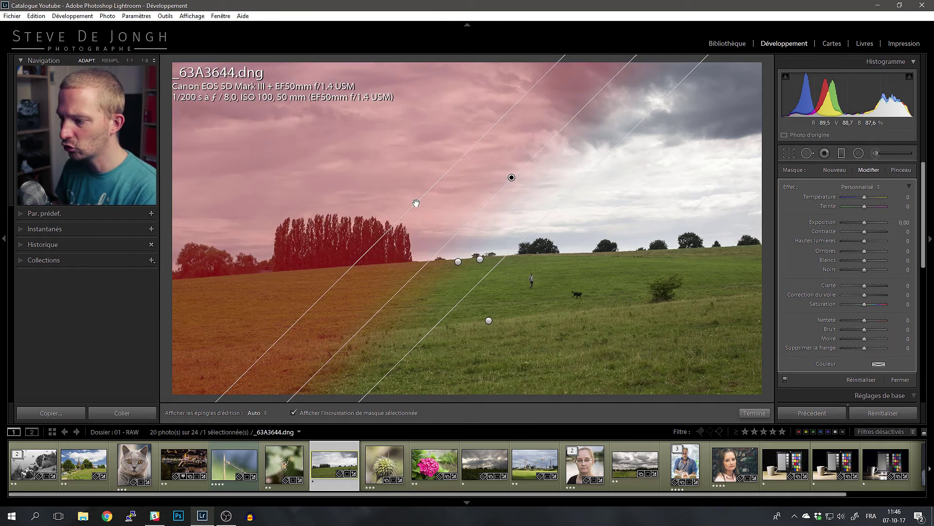
pyautogui.press('o')
pyautogui.press('o')
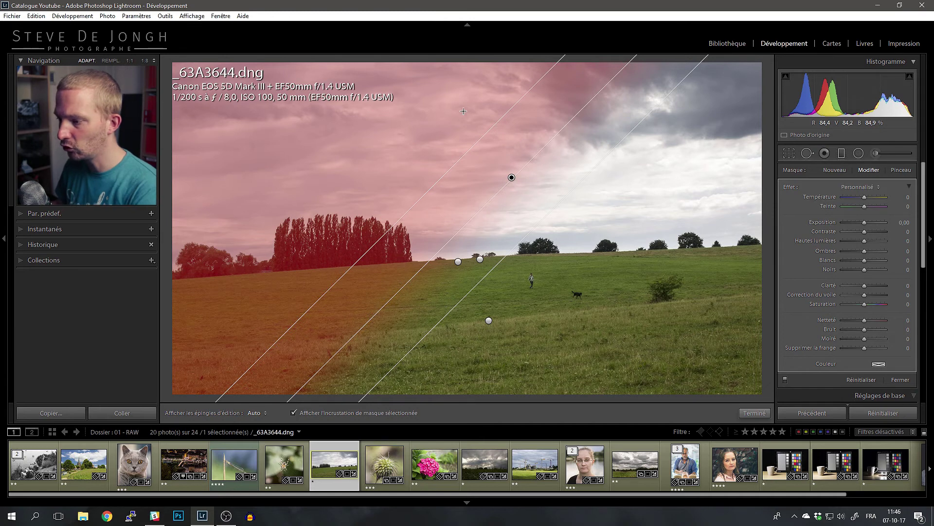
# - Open the pink hydrangea photo _63A4113.dng and draw a graduated filter with vertical guides across the flower, covering the left side
pyautogui.click(431, 465)
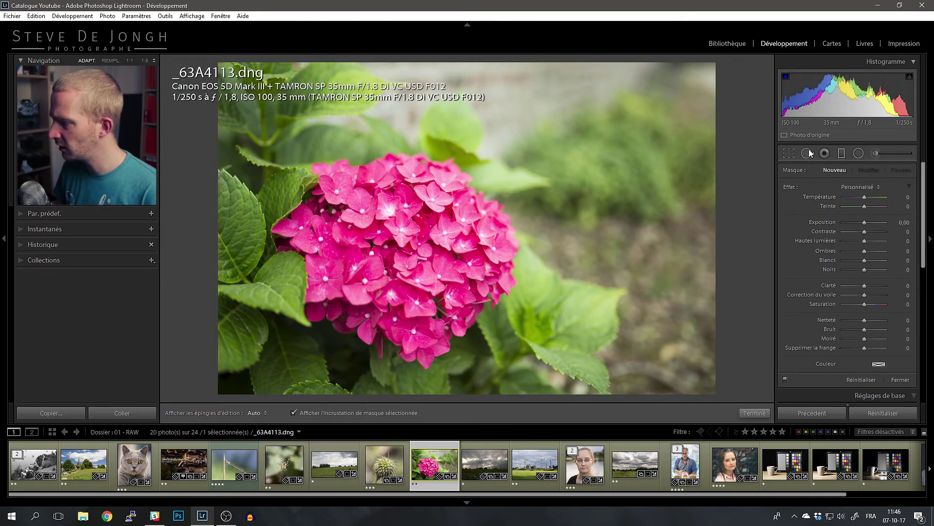
pyautogui.moveTo(337, 186); pyautogui.dragTo(524, 186)
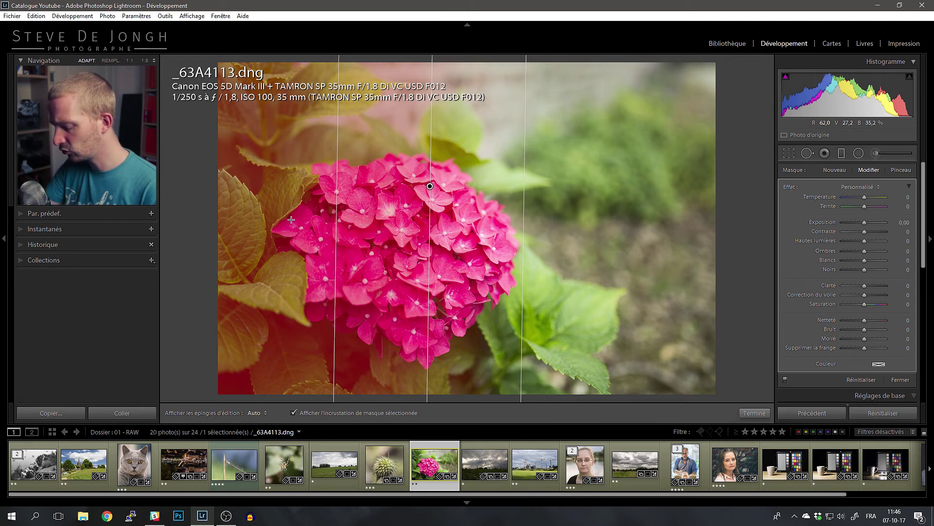
# - Cycle the mask overlay colour repeatedly through green, white and black, and return it to red
pyautogui.press('shift')
pyautogui.hotkey('shift', 'o')
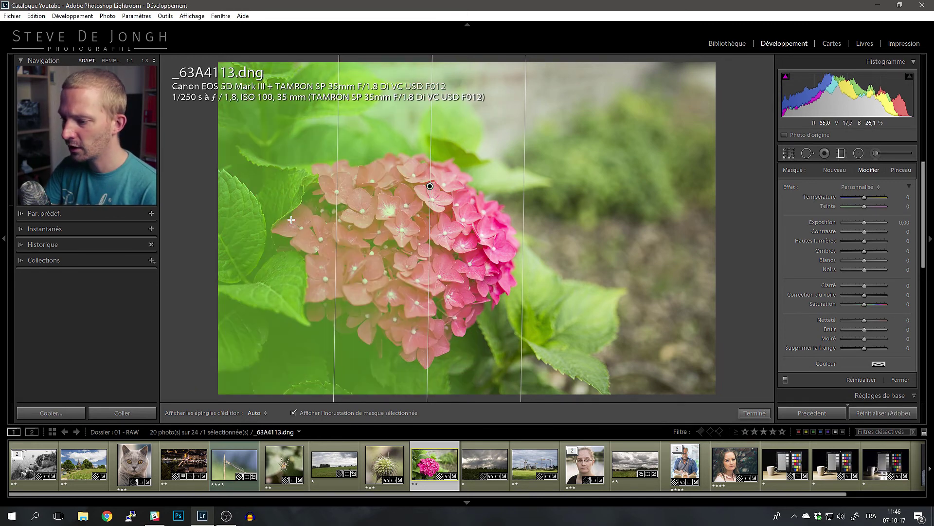
pyautogui.hotkey('shift', 'o')
pyautogui.hotkey('shift', 'o')
pyautogui.hotkey('shift', 'o')
pyautogui.hotkey('shift', 'o')
pyautogui.hotkey('shift', 'o')
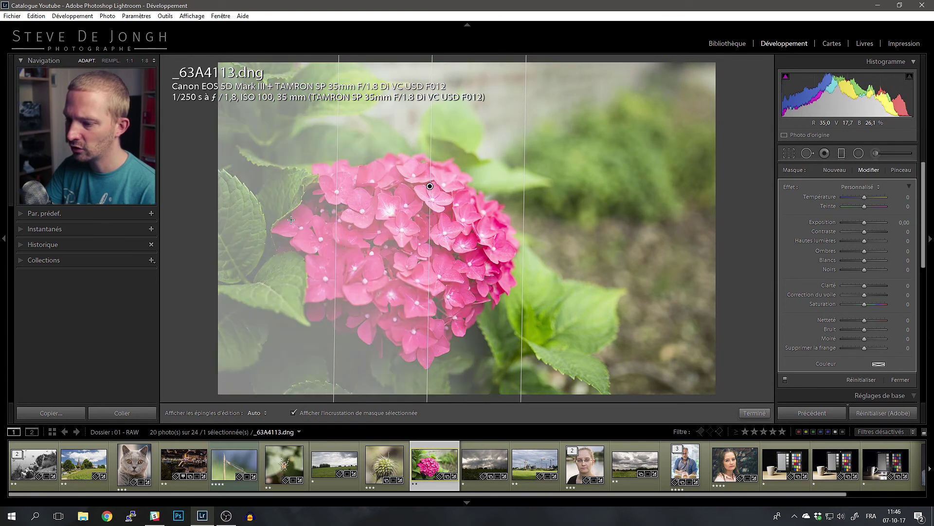
pyautogui.hotkey('shift', 'o')
pyautogui.hotkey('shift', 'o')
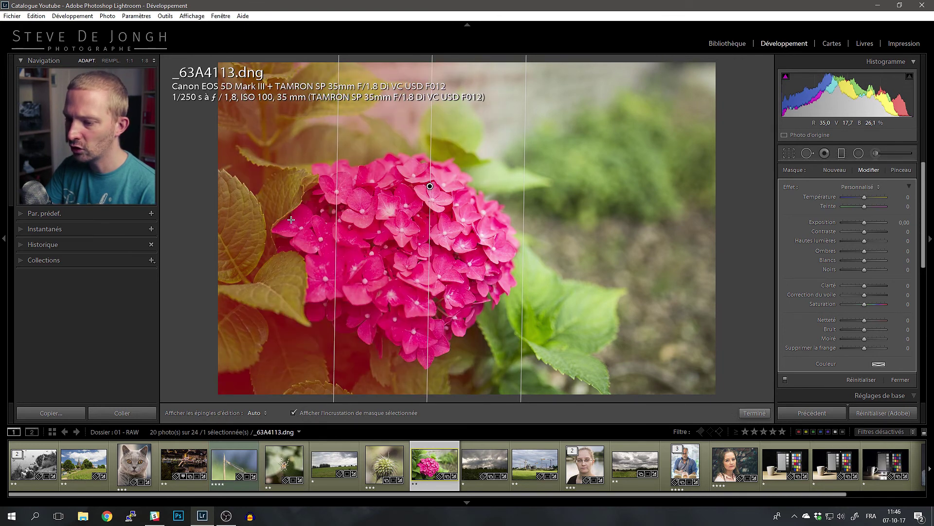
pyautogui.hotkey('shift', 'o')
pyautogui.hotkey('shift', 'o')
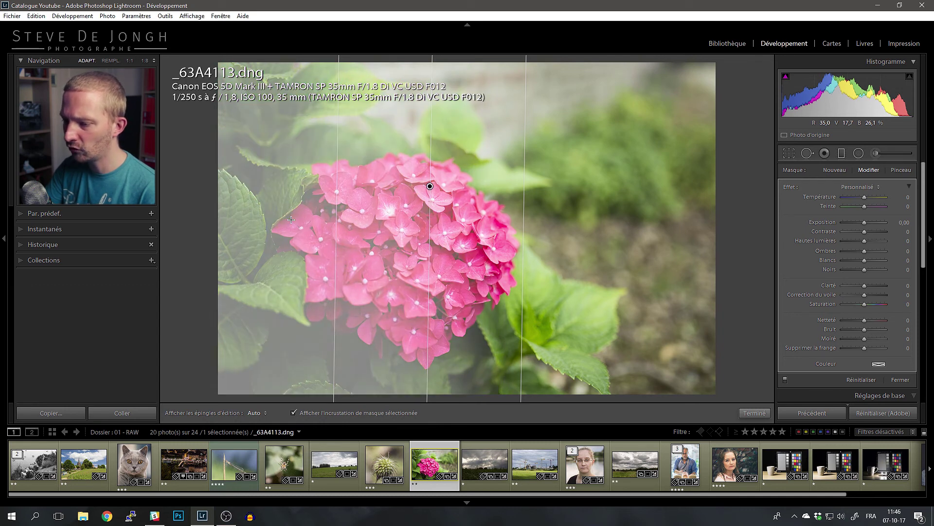
pyautogui.hotkey('shift', 'o')
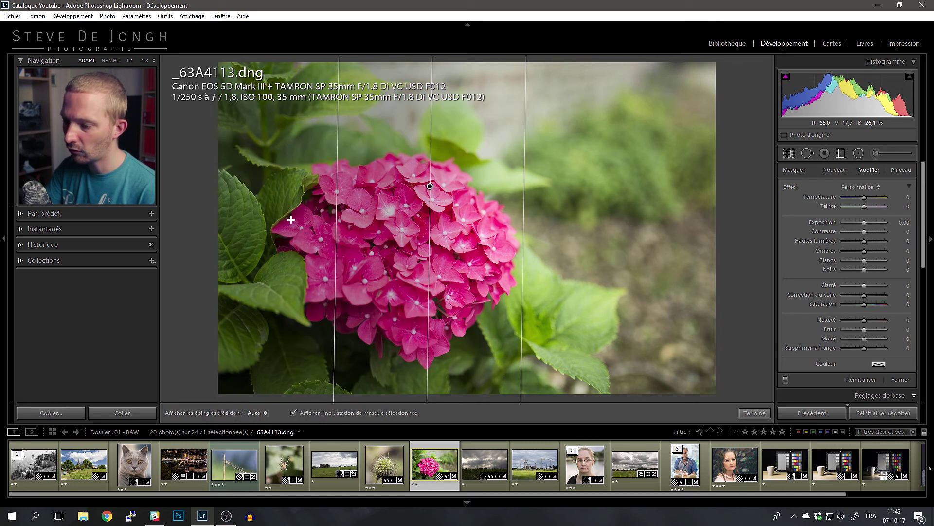
pyautogui.hotkey('shift', 'o')
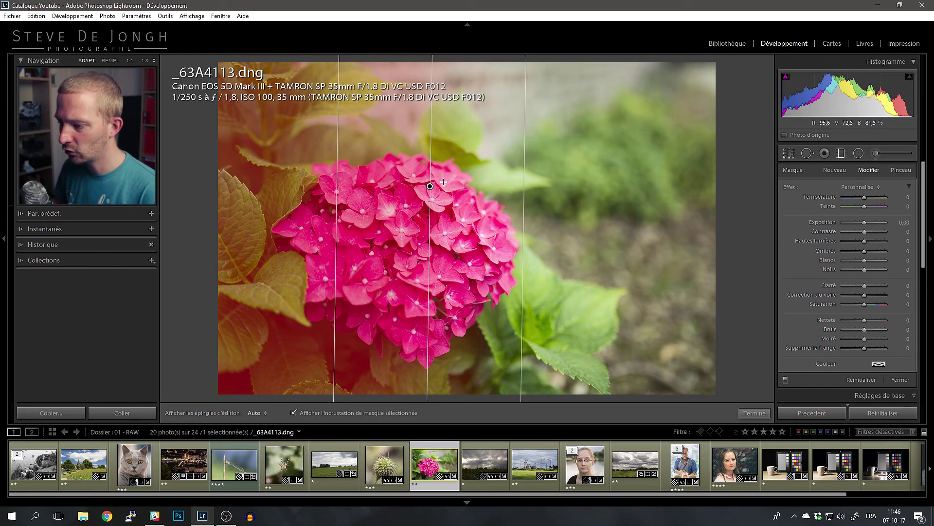
# - Move the graduated filter to the hydrangea's right edge and change its mask overlay colour to green
pyautogui.moveTo(430, 186); pyautogui.dragTo(522, 192)
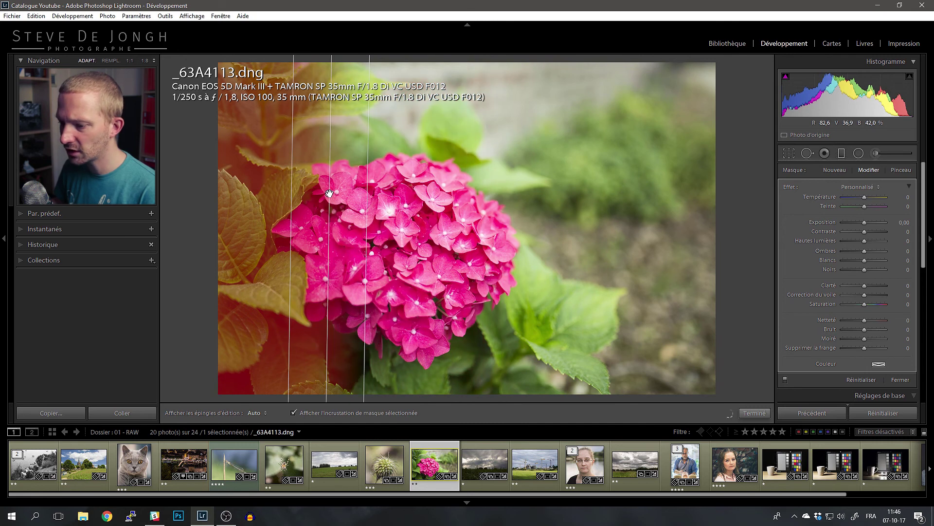
pyautogui.hotkey('shift', 'o')
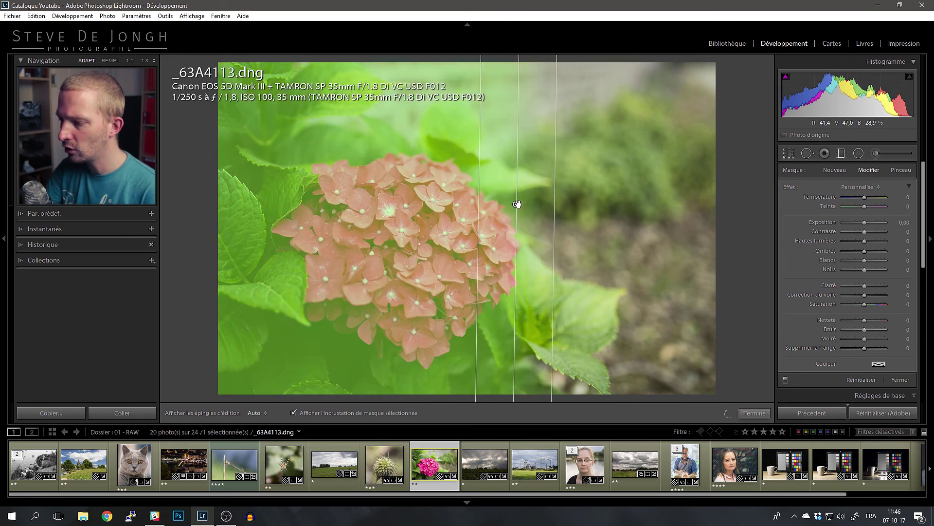